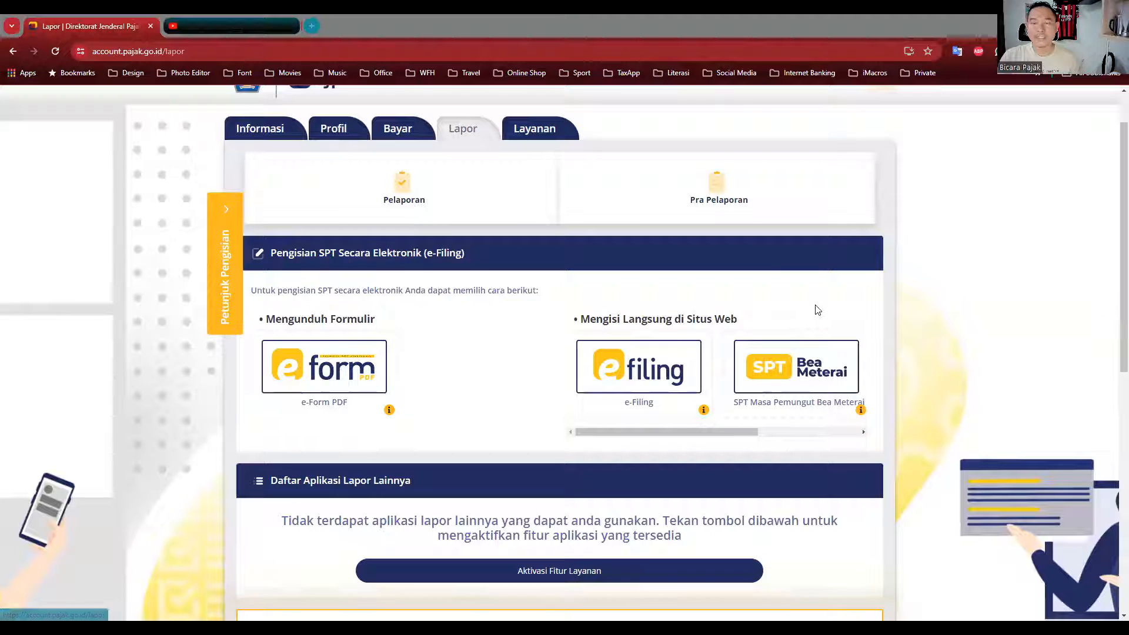
# Step: Open the e-Bupot 21/26 application from the Pra Pelaporan services
pyautogui.click(732, 207)
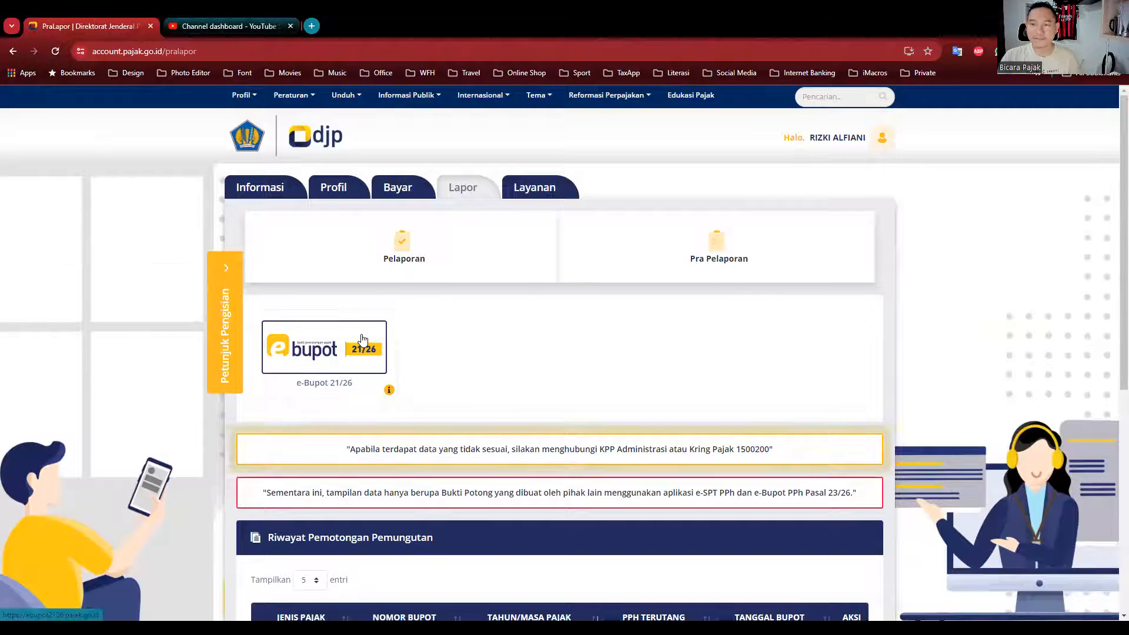
pyautogui.scroll(-1, 339, 408)
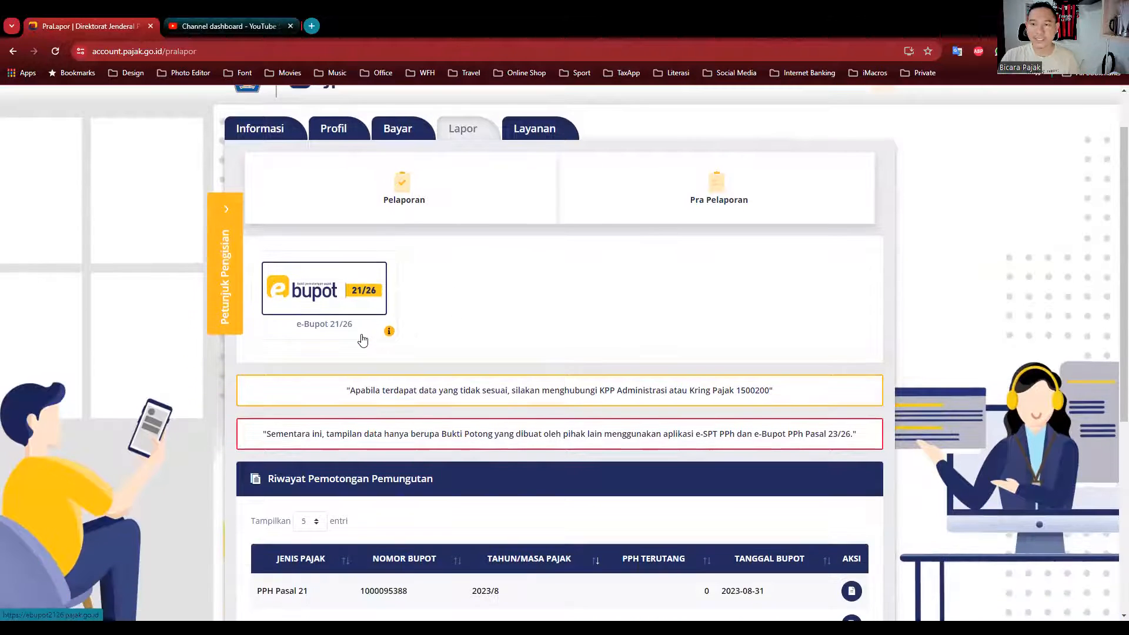
pyautogui.click(319, 300)
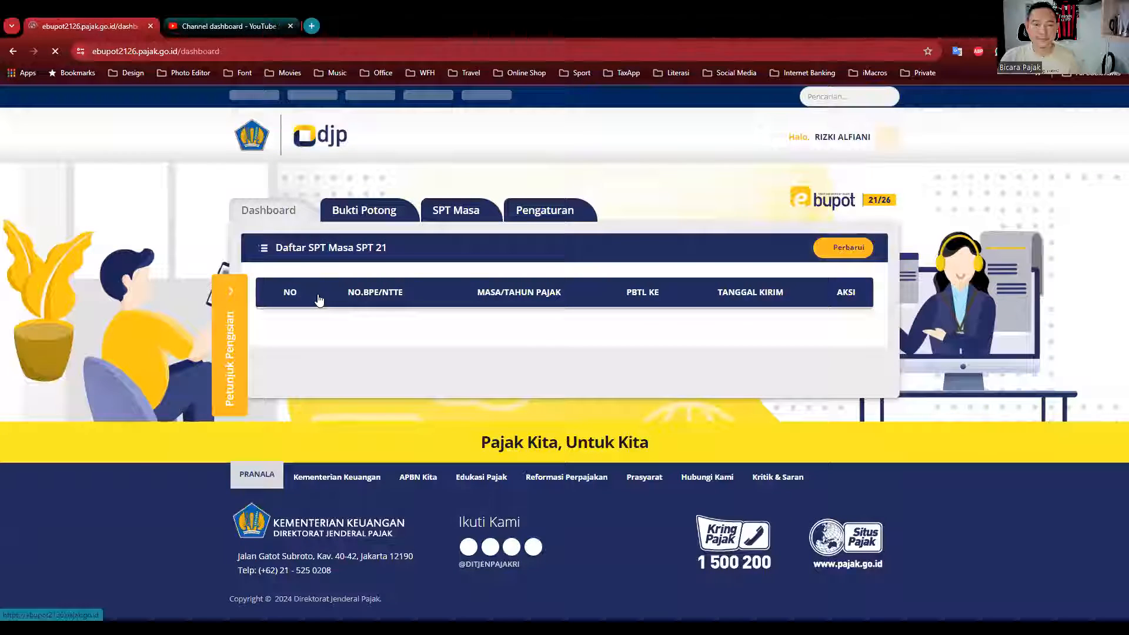
# Step: View the list of signers for Bukti Potong 21 and SPT Masa 21 in the e-Bupot settings
pyautogui.scroll(-1, 318, 300)
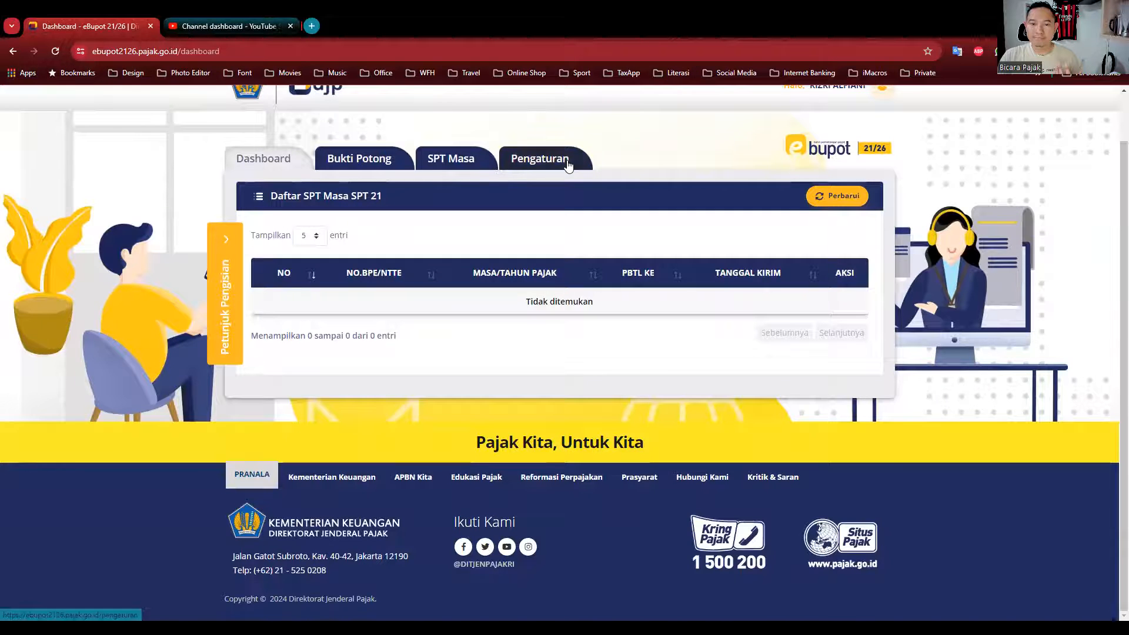
pyautogui.click(507, 162)
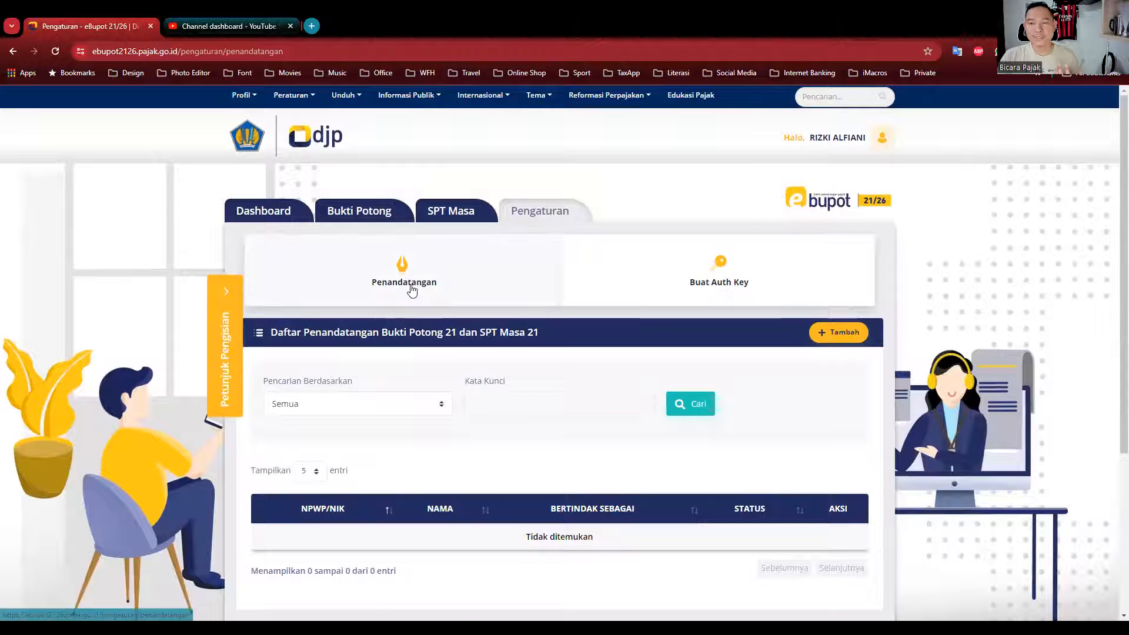
pyautogui.scroll(-1, 412, 294)
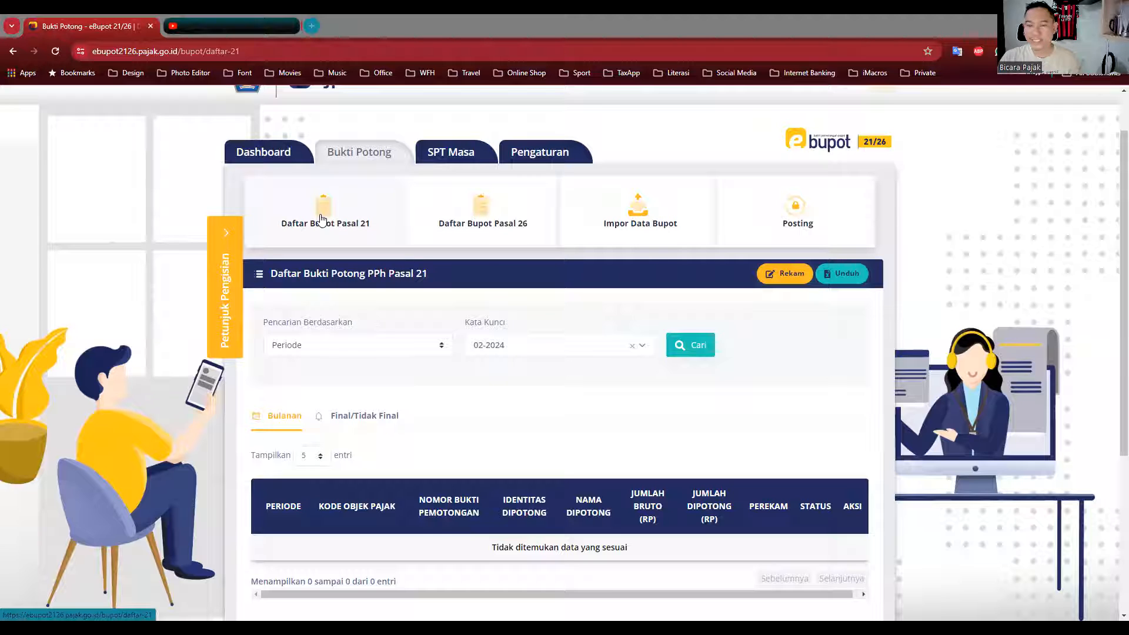
# Step: Start recording a new Bukti Potong Pasal 21 and set its tax year to 2024 and tax period to Januari
pyautogui.click(786, 281)
pyautogui.scroll(-1, 424, 356)
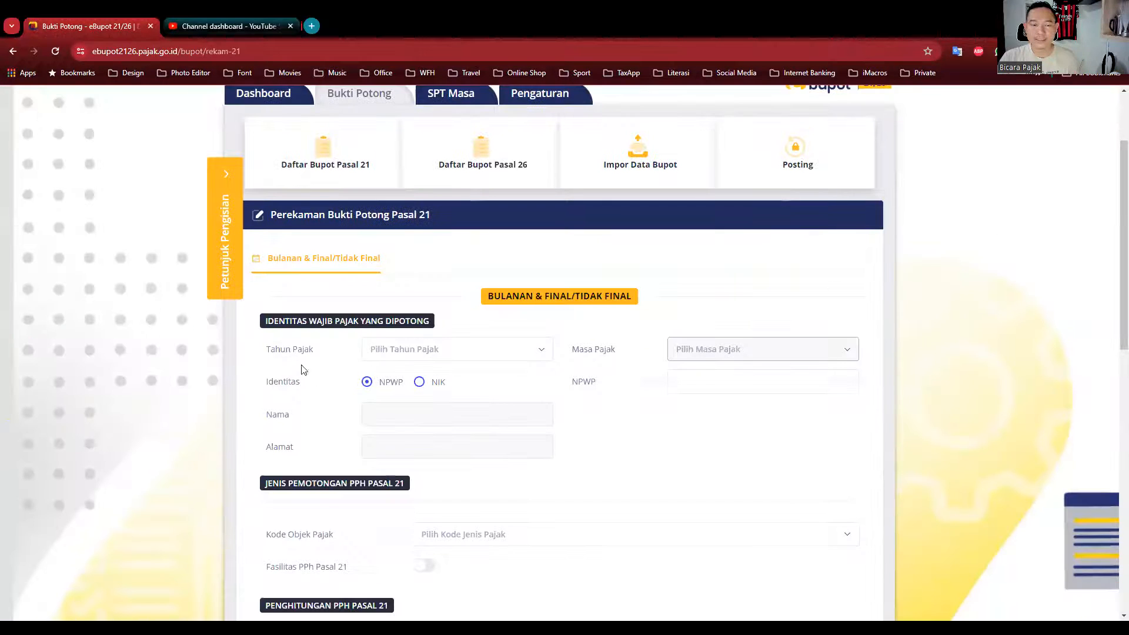
pyautogui.click(388, 353)
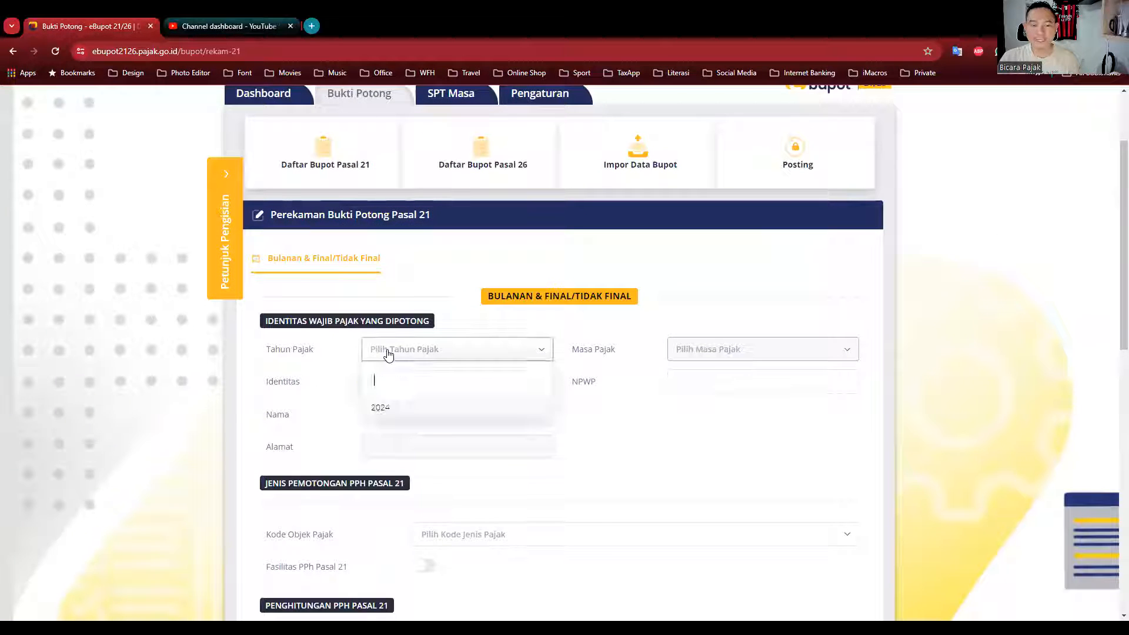
pyautogui.click(380, 412)
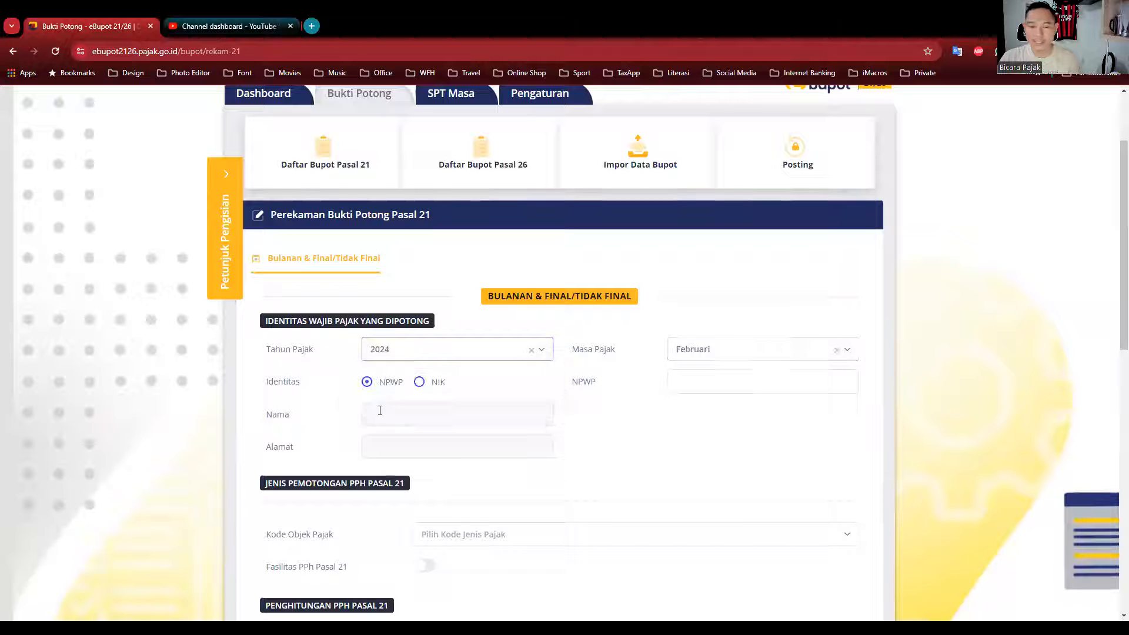
pyautogui.click(705, 351)
pyautogui.click(695, 411)
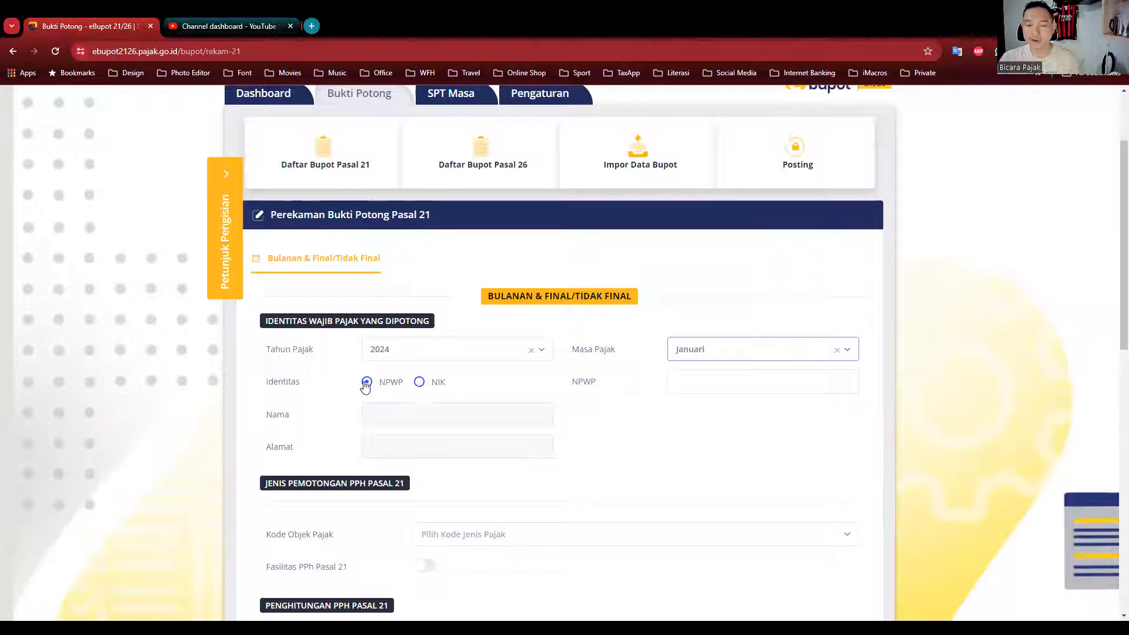
# Step: Compare the taxpayer identity fields offered for NIK and for NPWP
pyautogui.click(421, 389)
pyautogui.click(684, 384)
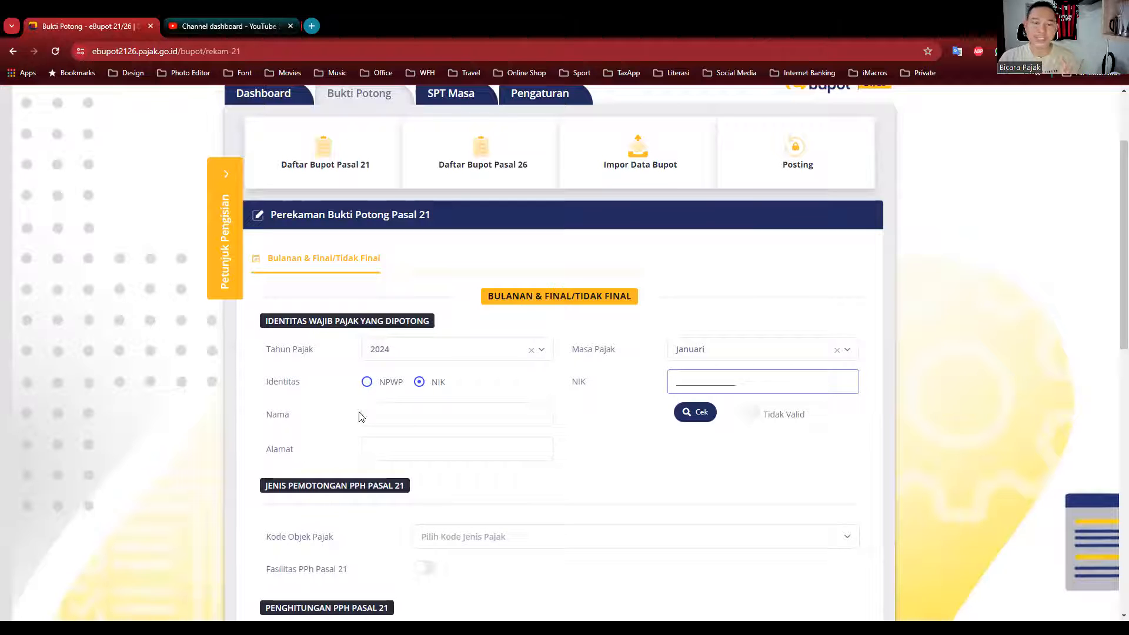
pyautogui.click(376, 415)
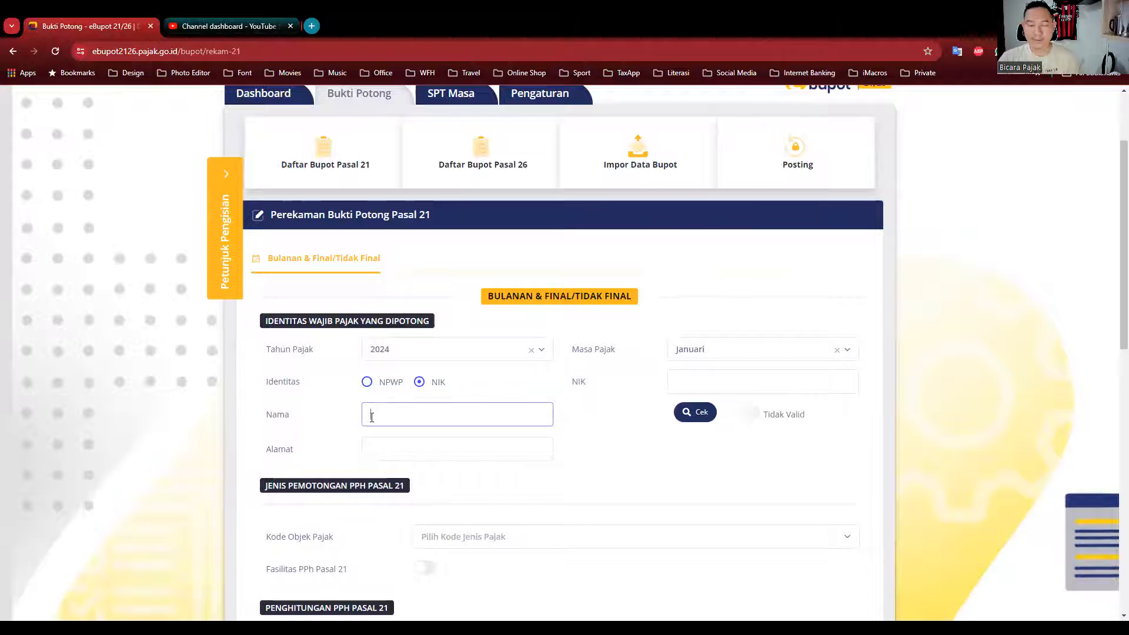
pyautogui.click(367, 382)
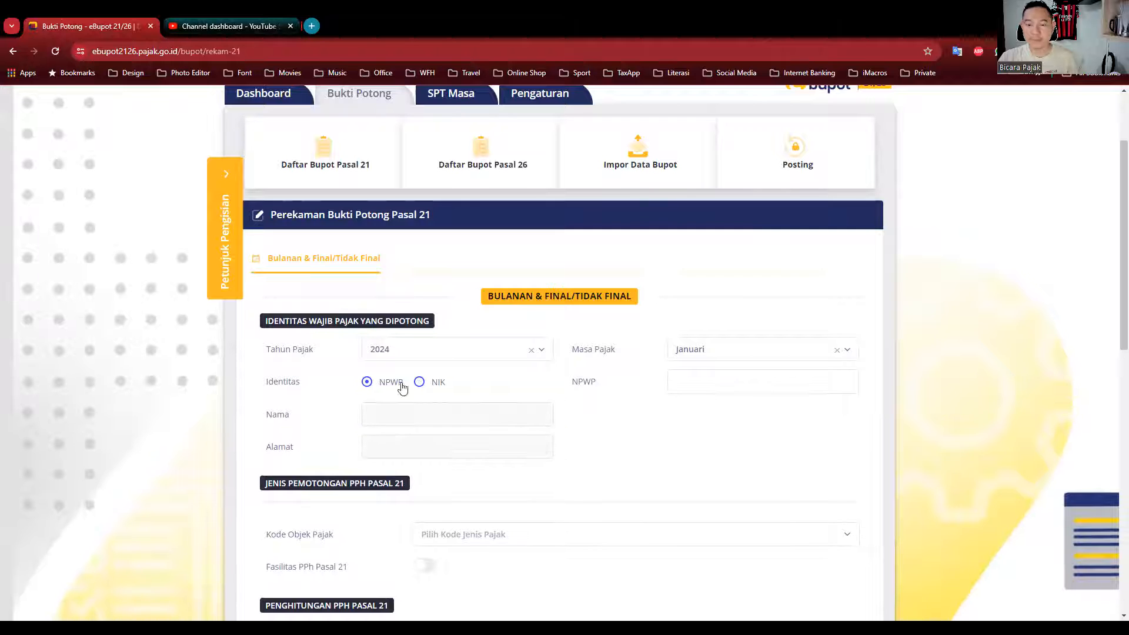
pyautogui.moveTo(672, 383); pyautogui.dragTo(837, 384)
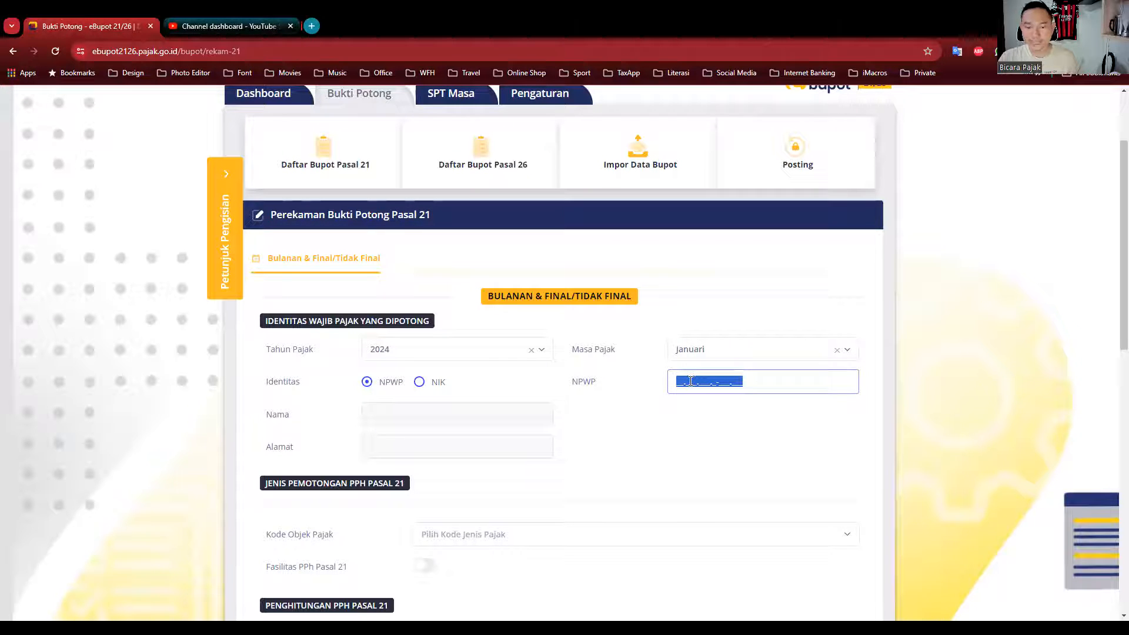
pyautogui.click(420, 382)
pyautogui.click(673, 385)
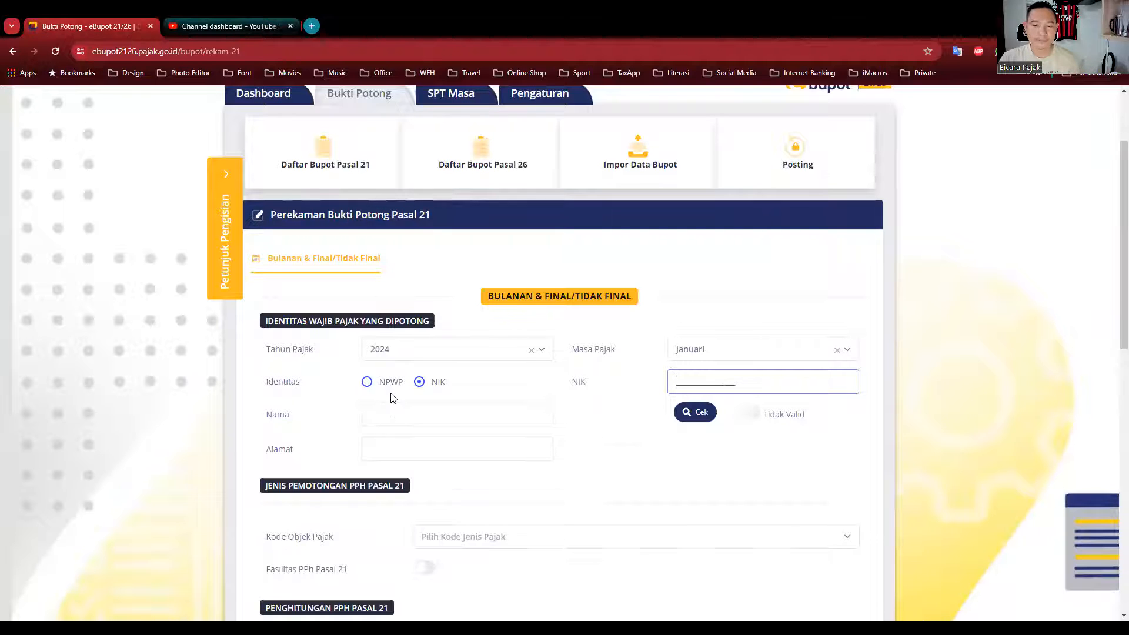
# Step: Set the tax object code to 21-100-03 Pegawai Tidak Tetap and its Jenis to Upah Pegawai Tidak Tetap Non Bulanan
pyautogui.scroll(-1, 392, 395)
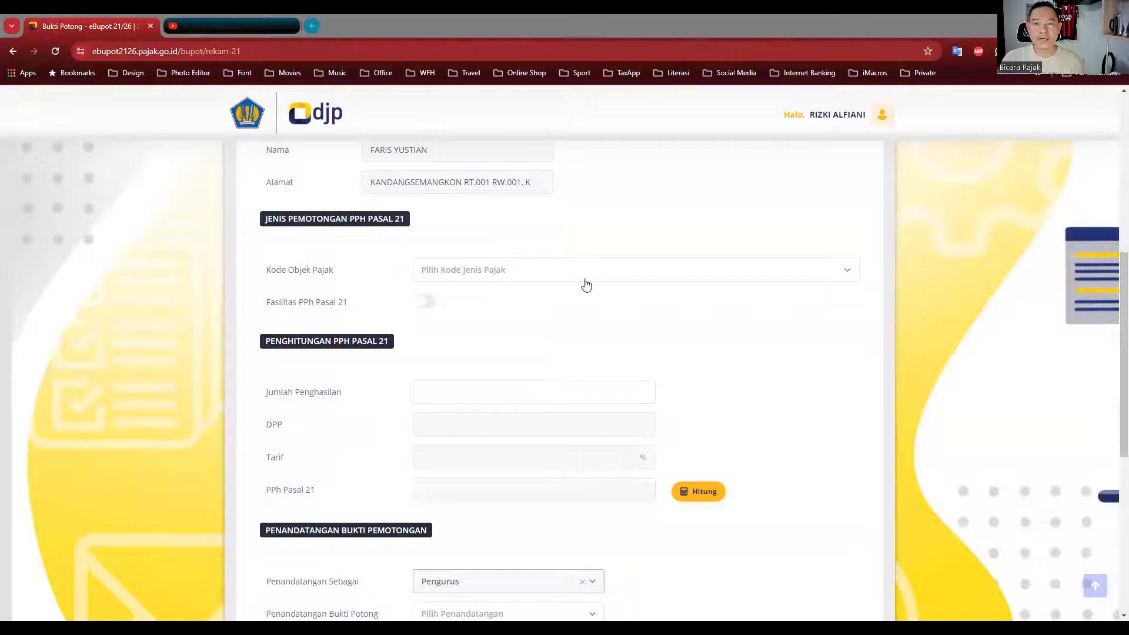
pyautogui.scroll(-2, 633, 292)
pyautogui.scroll(1, 635, 292)
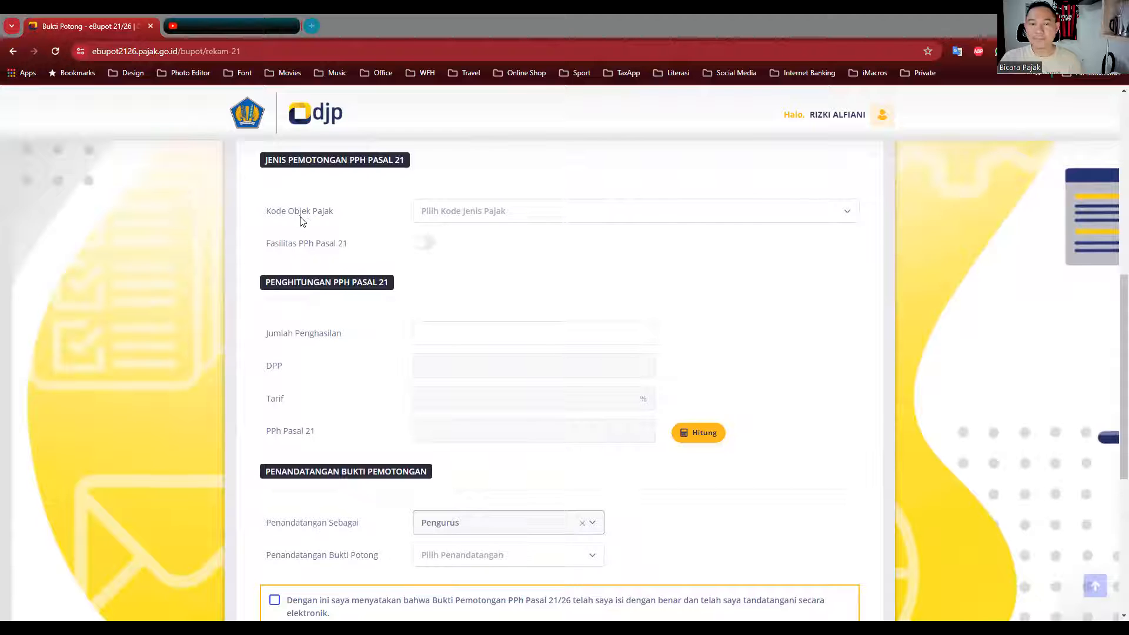
pyautogui.click(472, 219)
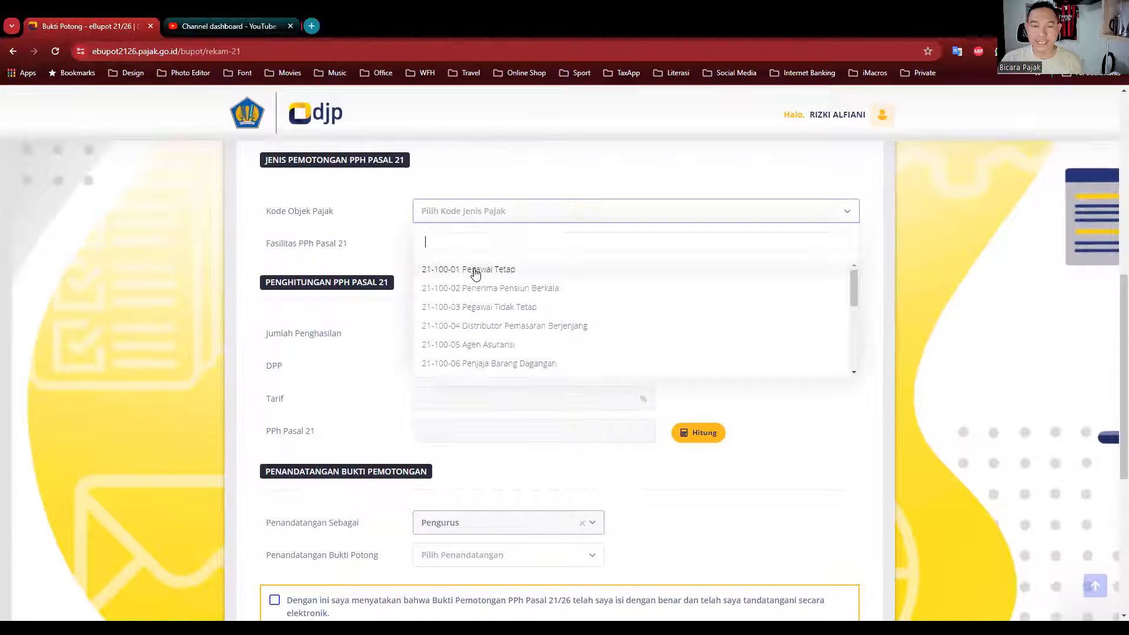
pyautogui.click(477, 308)
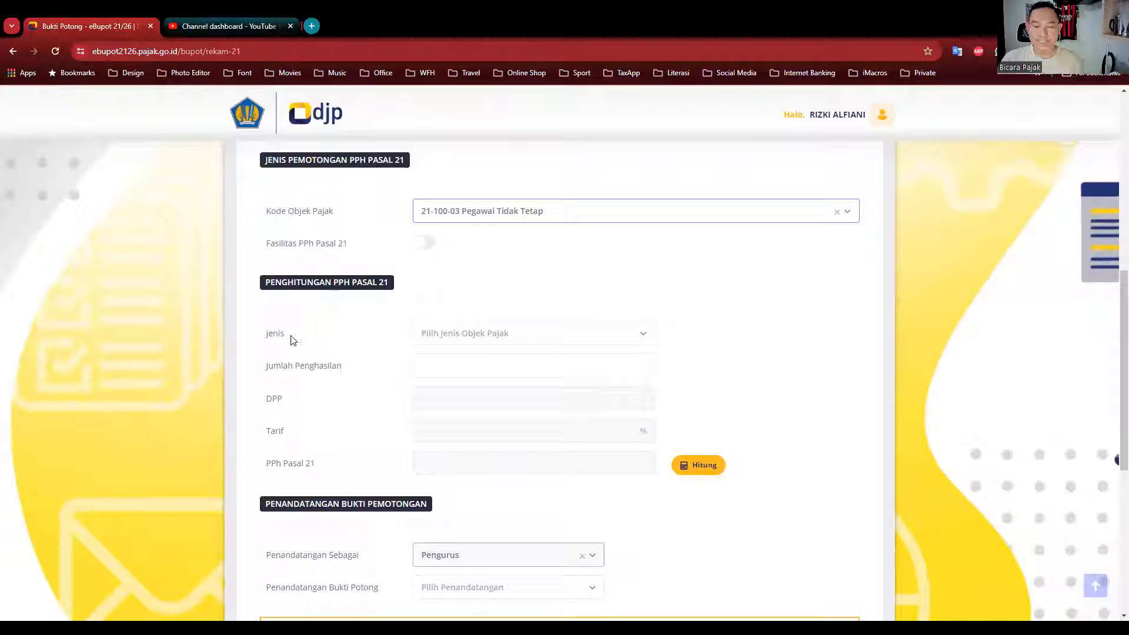
pyautogui.click(517, 339)
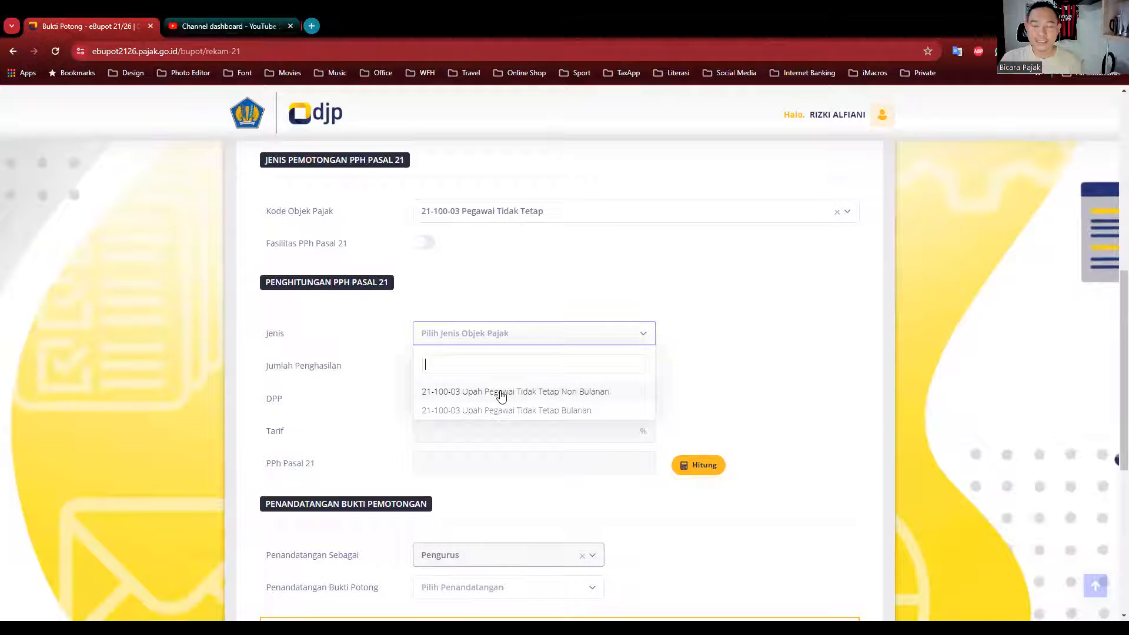
pyautogui.click(501, 392)
# Step: Enter 400.000 as Jumlah Penghasilan and calculate the PPh Pasal 21
pyautogui.click(457, 361)
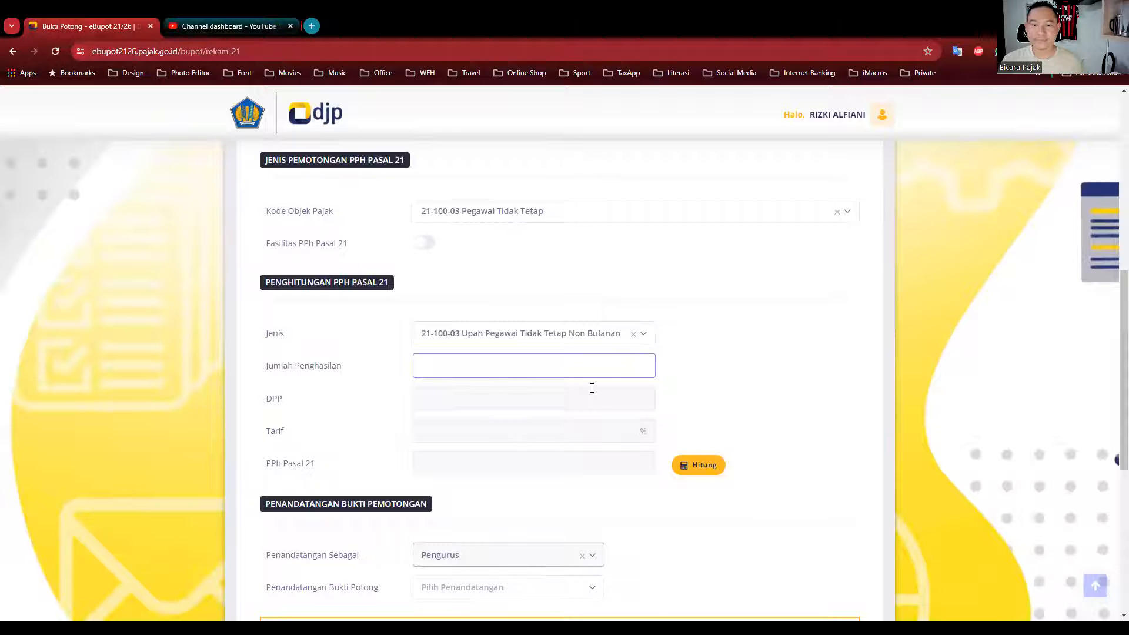
pyautogui.write('4')
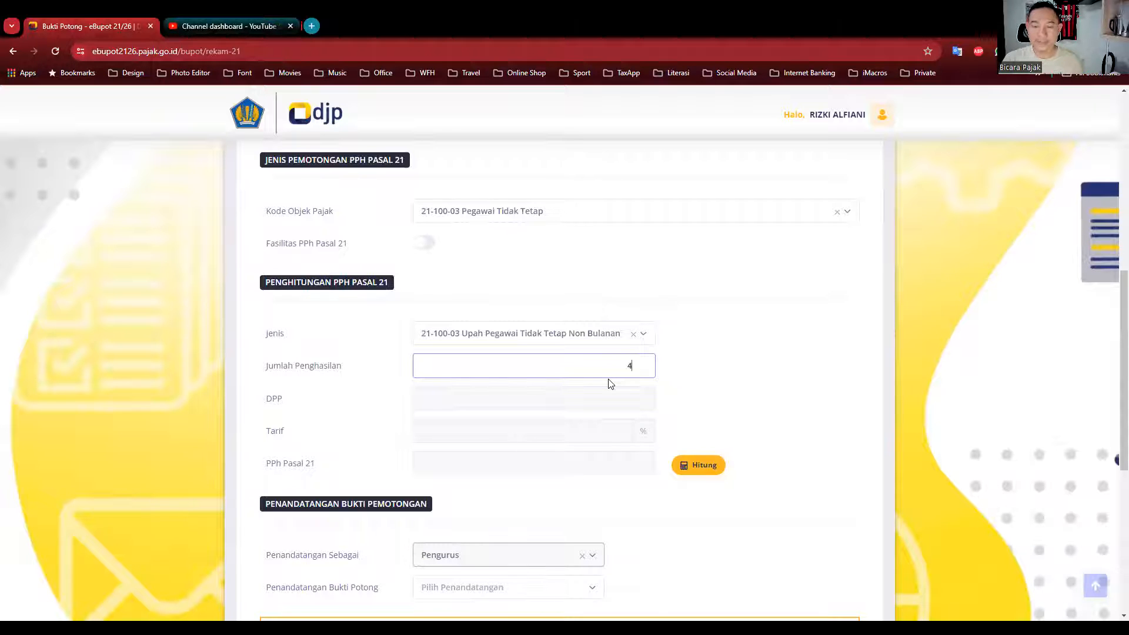
pyautogui.write('00.000')
pyautogui.click(707, 468)
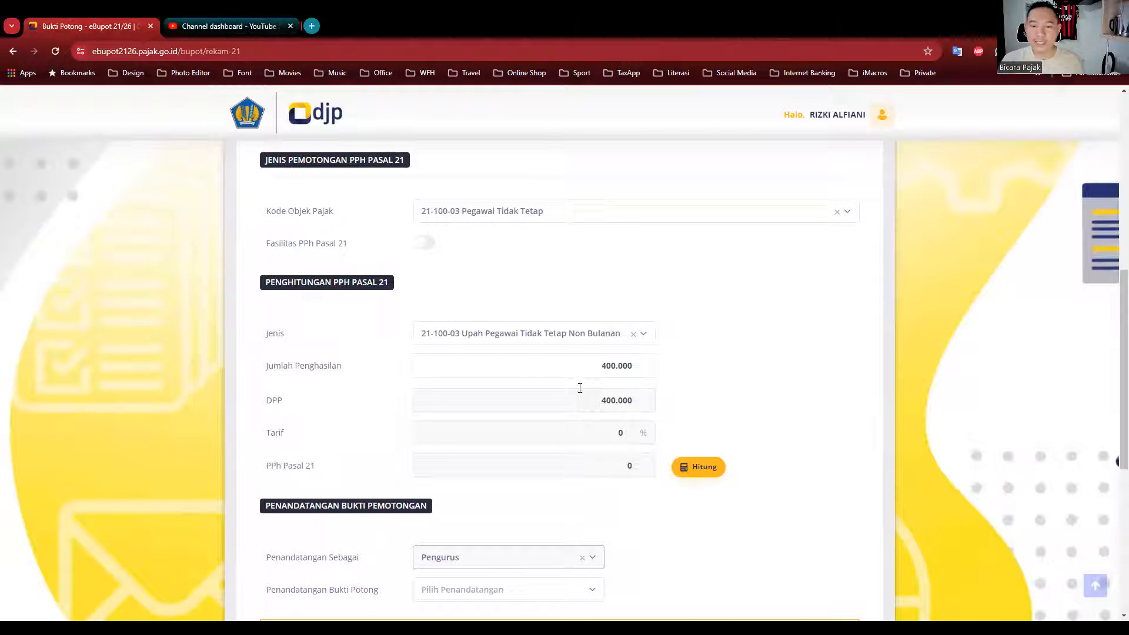
# Step: Change Jumlah Penghasilan to 450.000 and recalculate the PPh Pasal 21
pyautogui.moveTo(592, 360); pyautogui.dragTo(692, 363)
pyautogui.write('450')
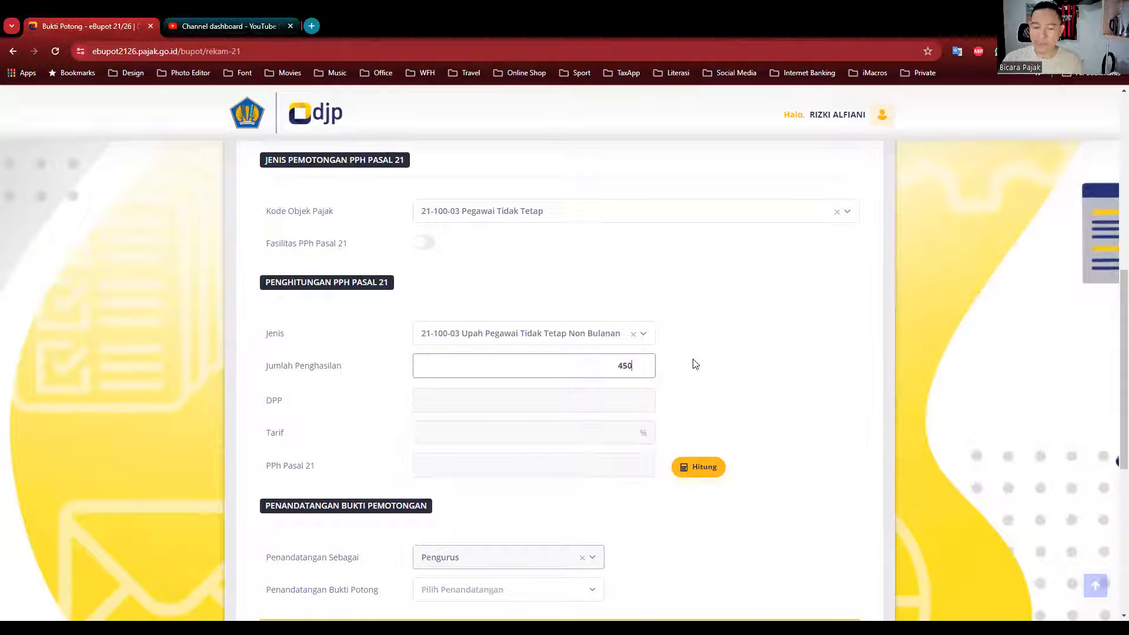
pyautogui.write('.000')
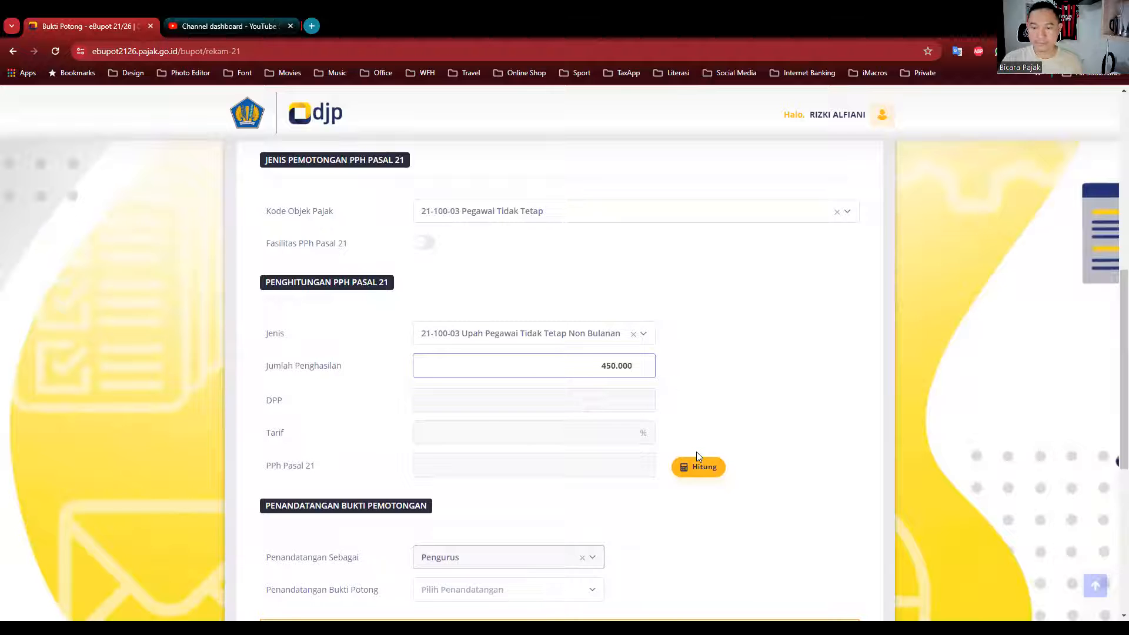
pyautogui.click(700, 469)
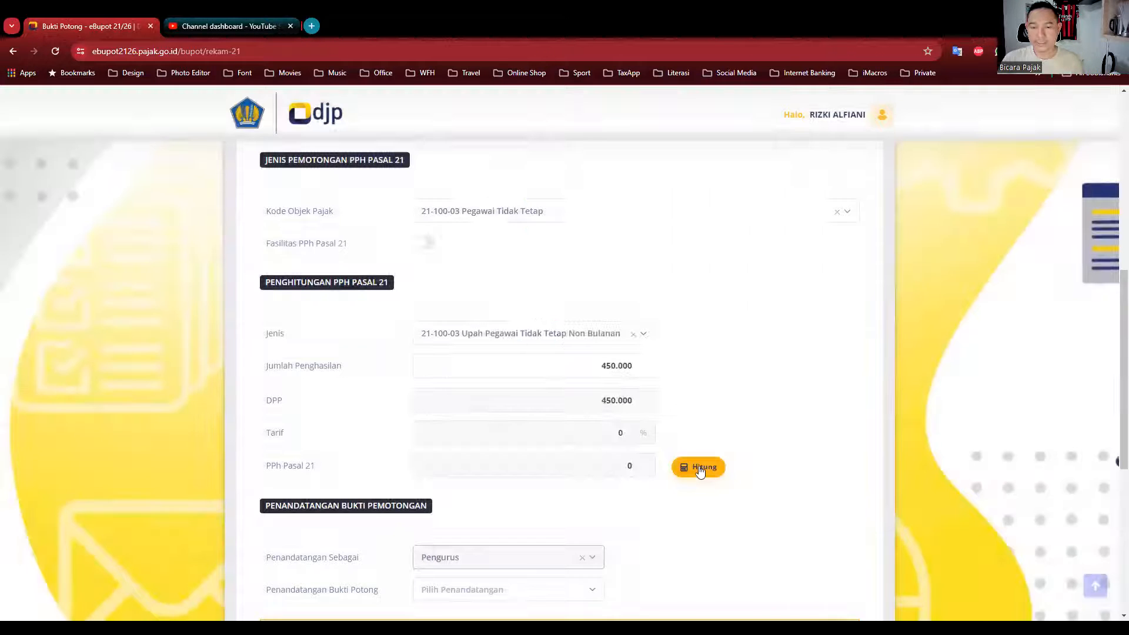
# Step: Change Jumlah Penghasilan to 451.000 and recalculate the PPh Pasal 21
pyautogui.click(642, 365)
pyautogui.press('BackSpace')
pyautogui.press('BackSpace')
pyautogui.press('BackSpace')
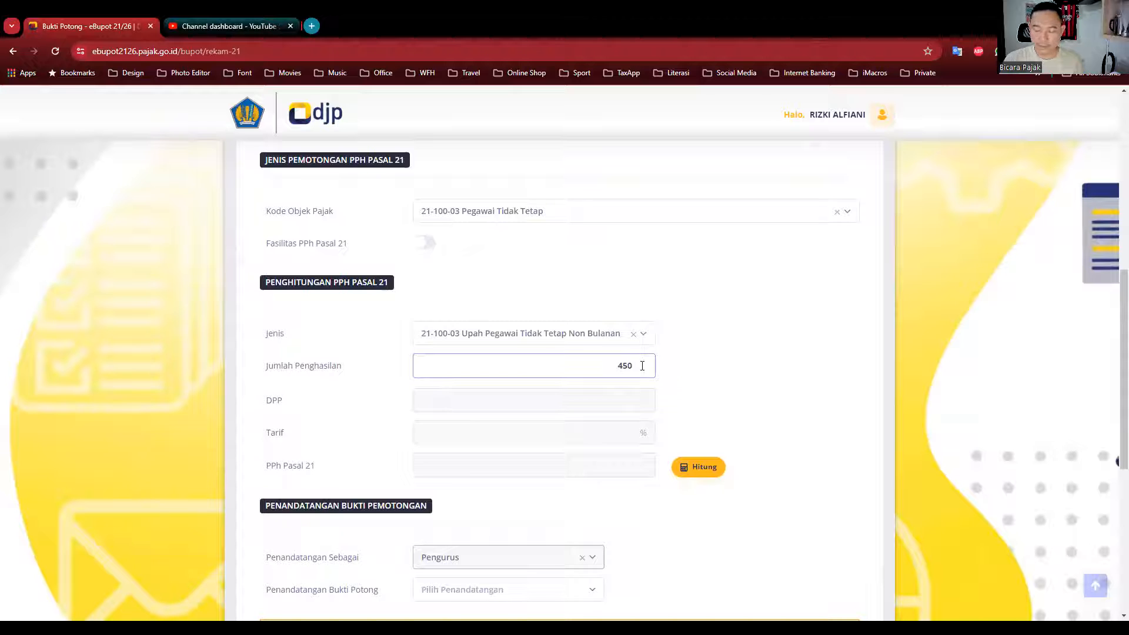
pyautogui.press('BackSpace')
pyautogui.write('1.00')
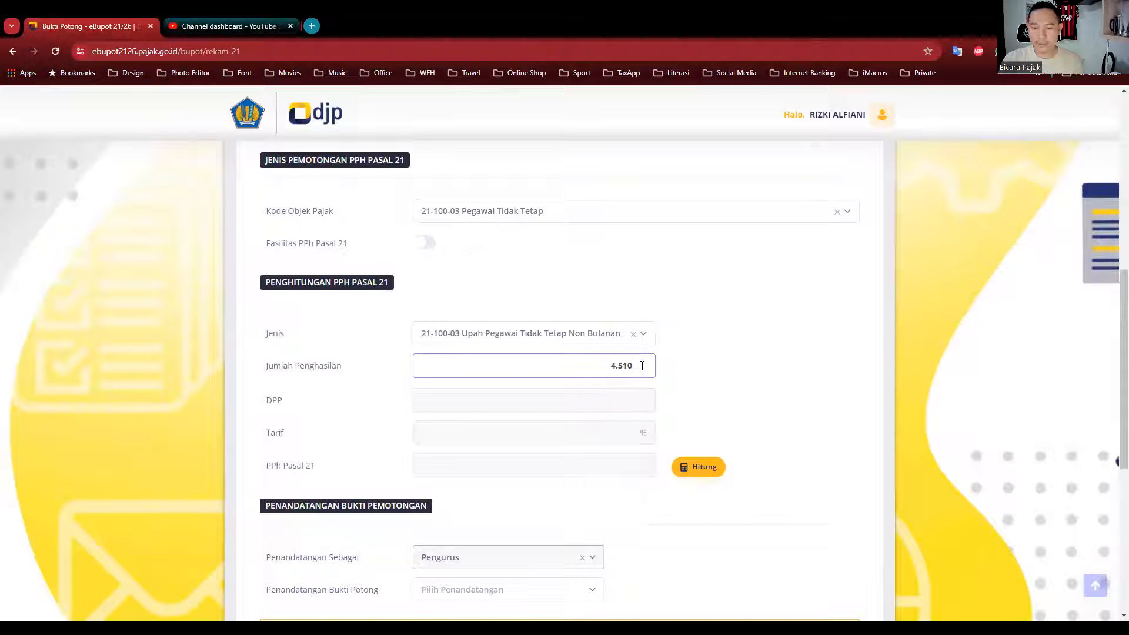
pyautogui.write('0')
pyautogui.click(707, 468)
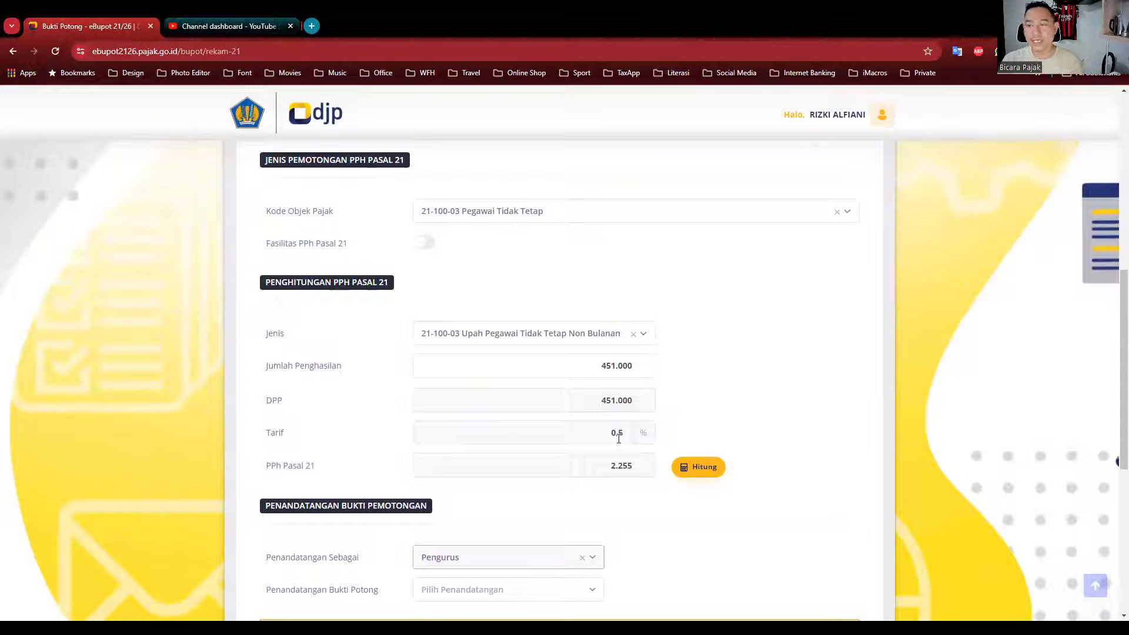
# Step: Change Jumlah Penghasilan to 2.500.000 and recalculate the PPh Pasal 21
pyautogui.click(594, 368)
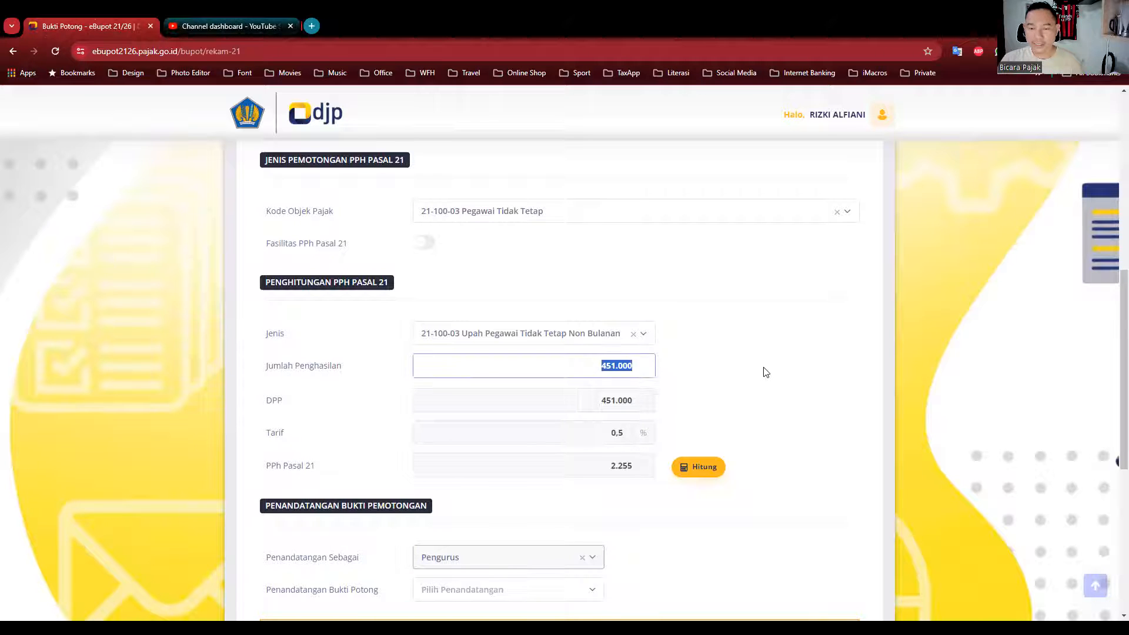
pyautogui.write('2.50')
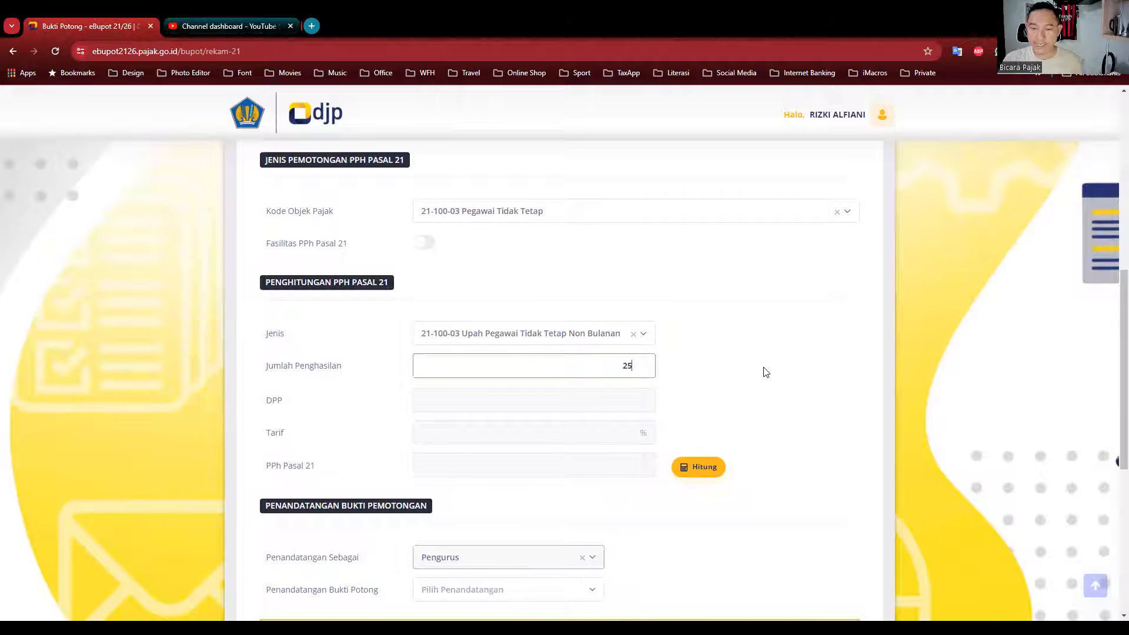
pyautogui.write('0.000')
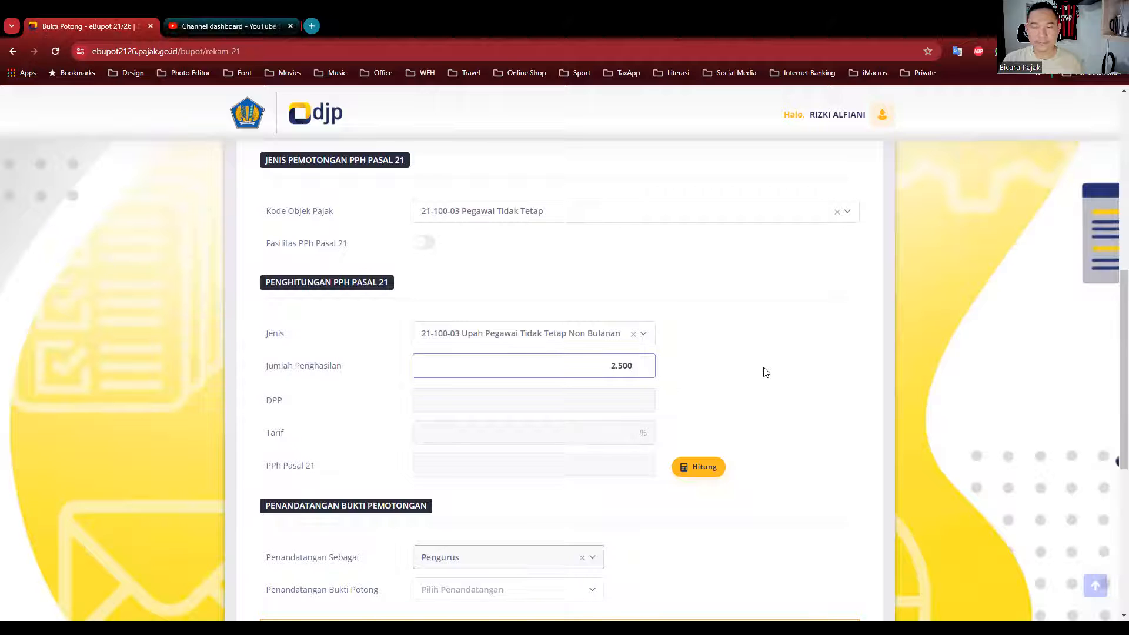
pyautogui.click(709, 468)
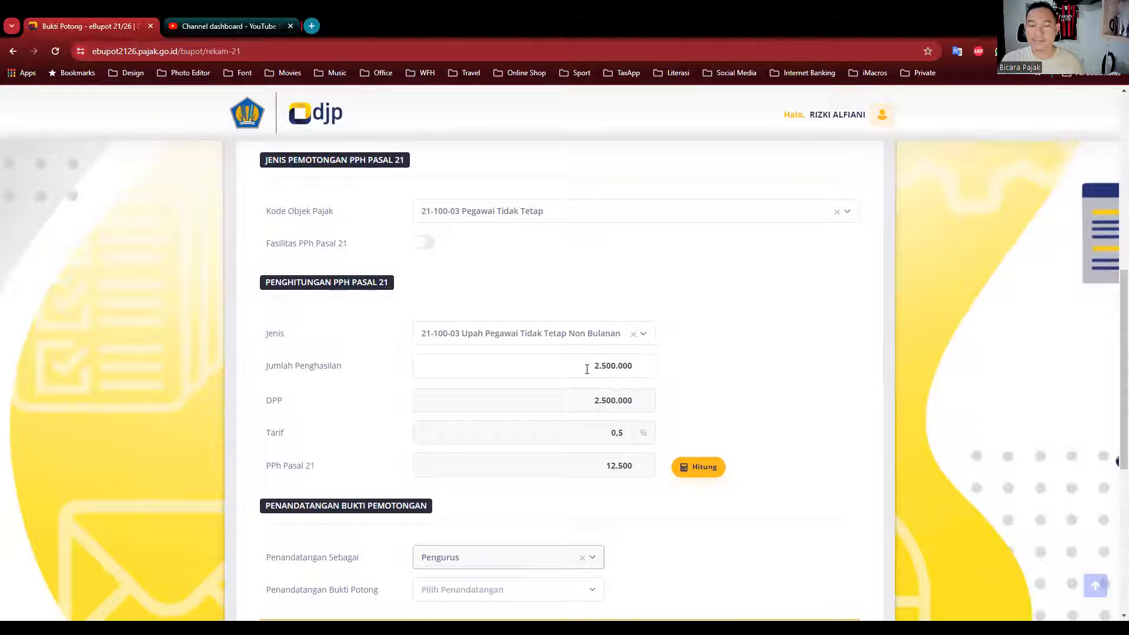
# Step: Change Jumlah Penghasilan to 3.000.000 and recalculate the PPh Pasal 21
pyautogui.moveTo(582, 363); pyautogui.dragTo(616, 366)
pyautogui.write('3')
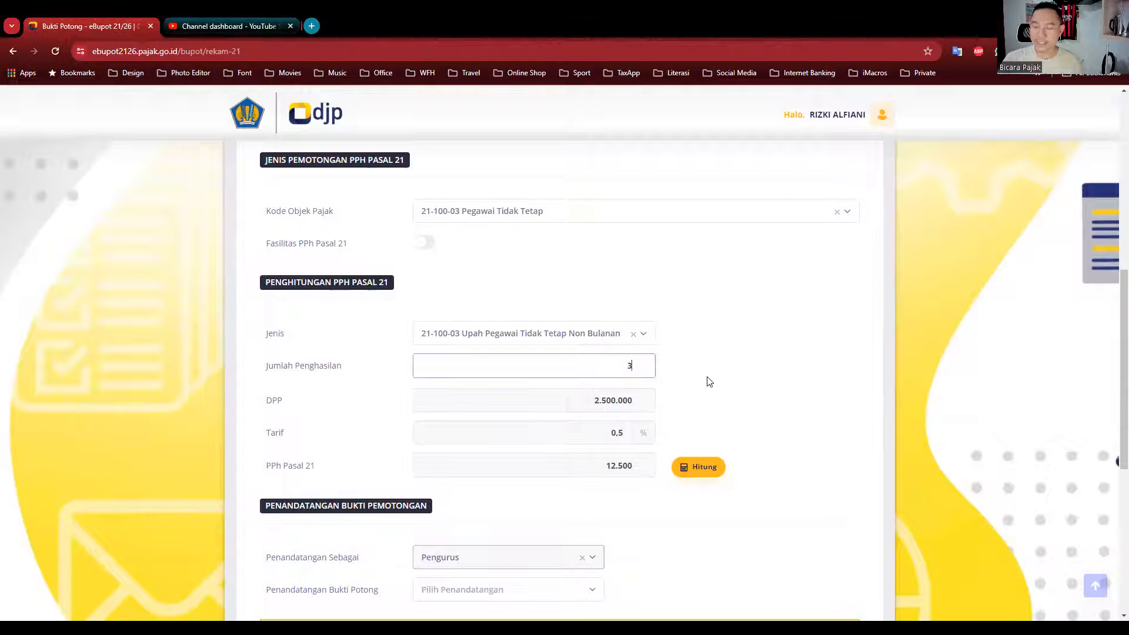
pyautogui.write('.000.000')
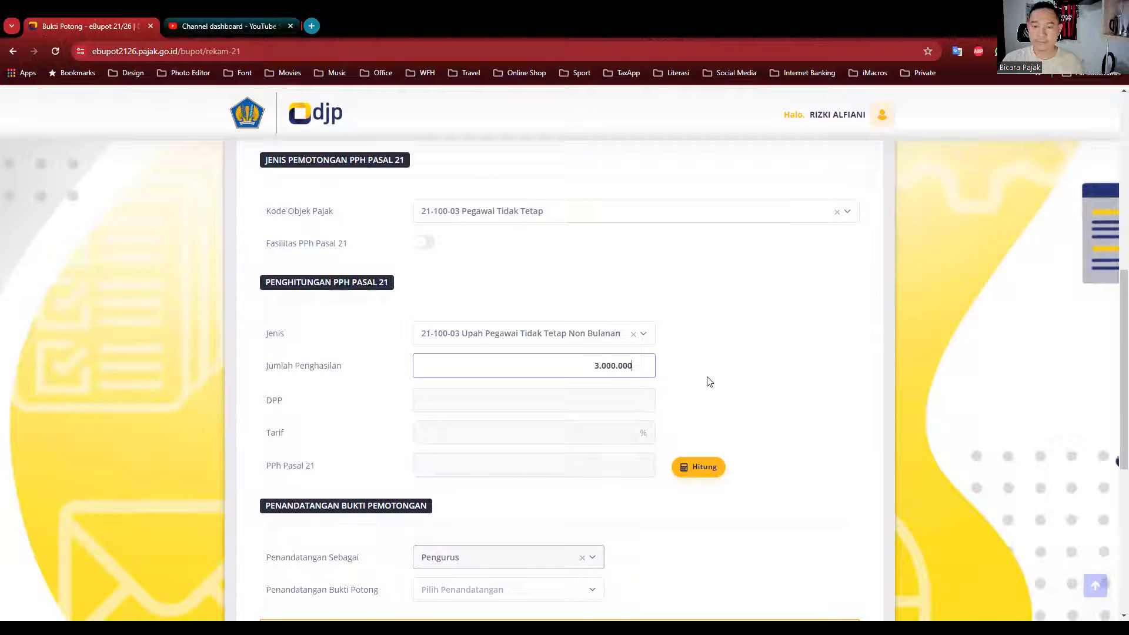
pyautogui.click(696, 479)
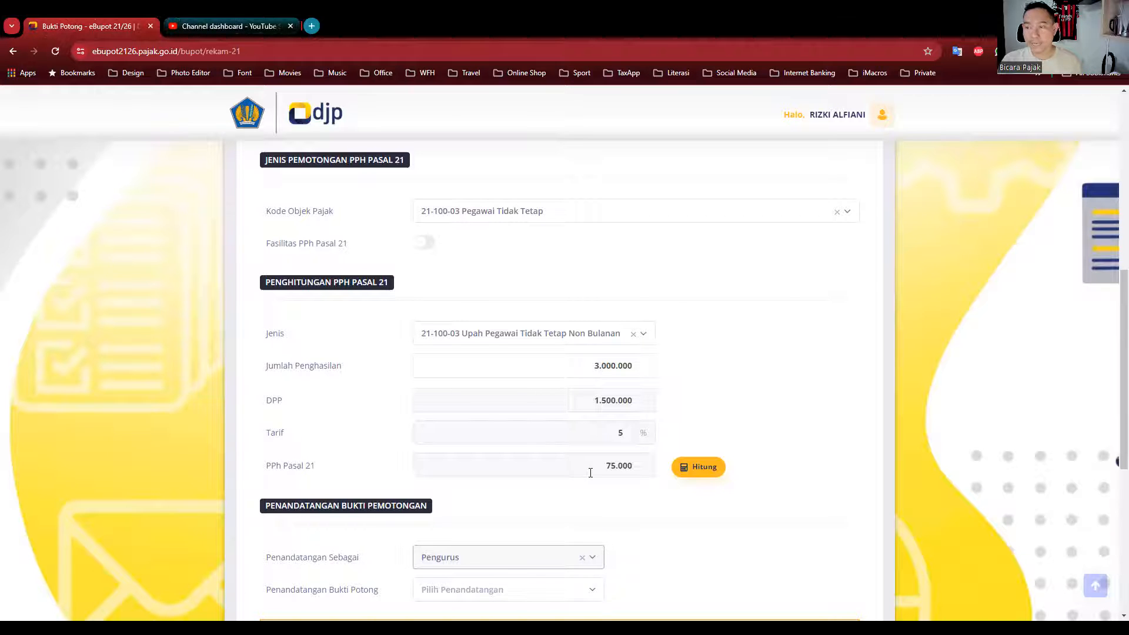
# Step: Change Jumlah Penghasilan to 5.000.000 and recalculate the PPh Pasal 21
pyautogui.moveTo(582, 363); pyautogui.dragTo(714, 371)
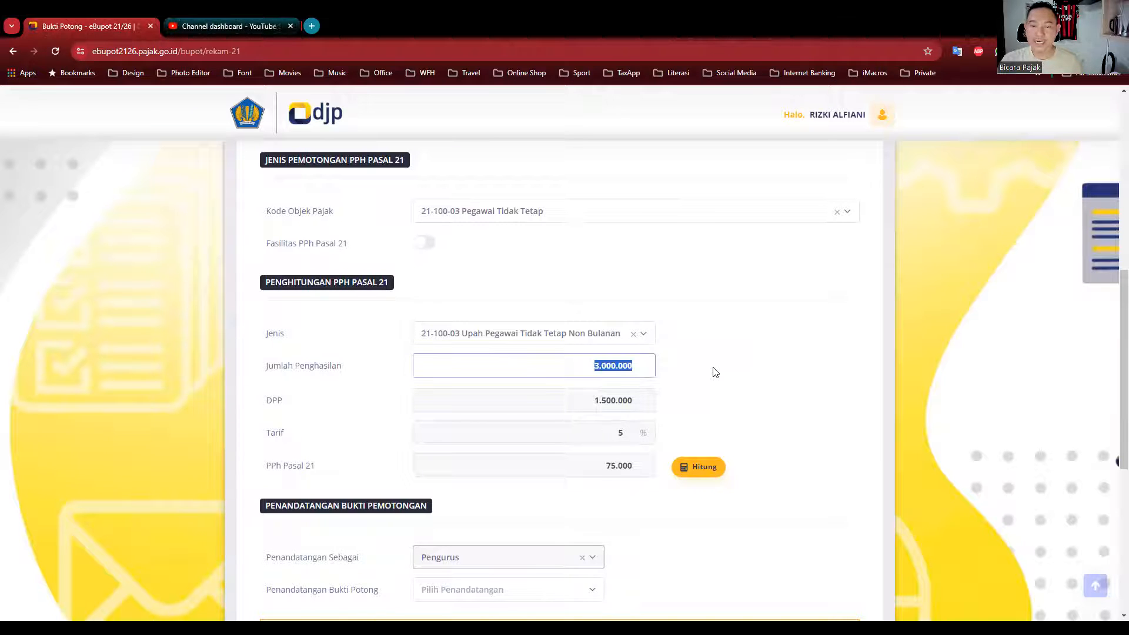
pyautogui.write('50')
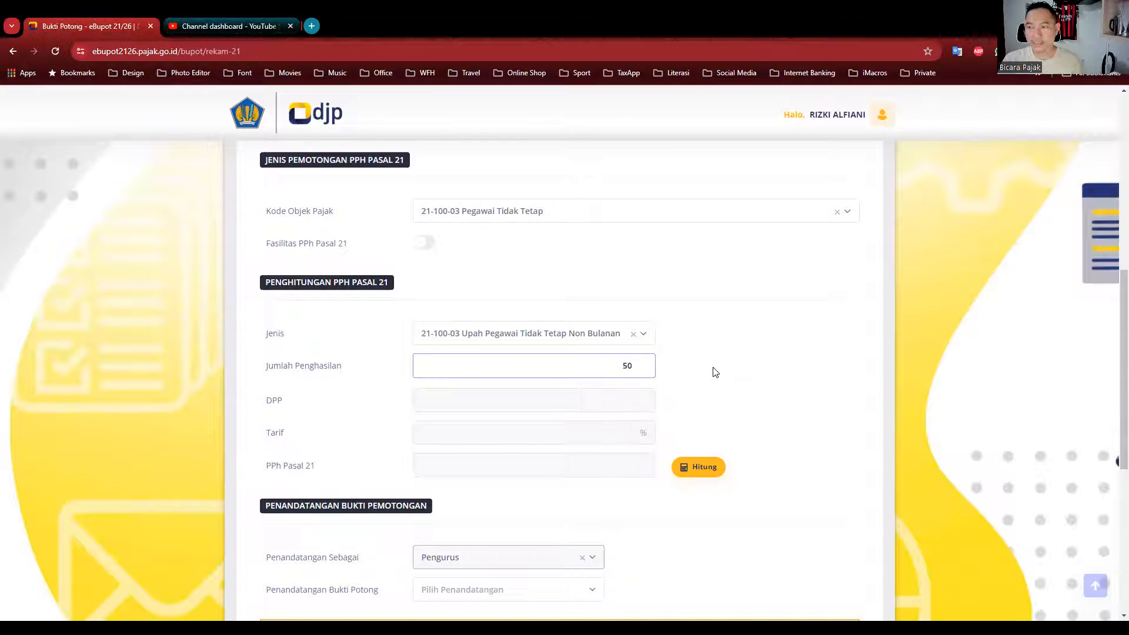
pyautogui.write('0000')
pyautogui.write('000.000')
pyautogui.click(703, 466)
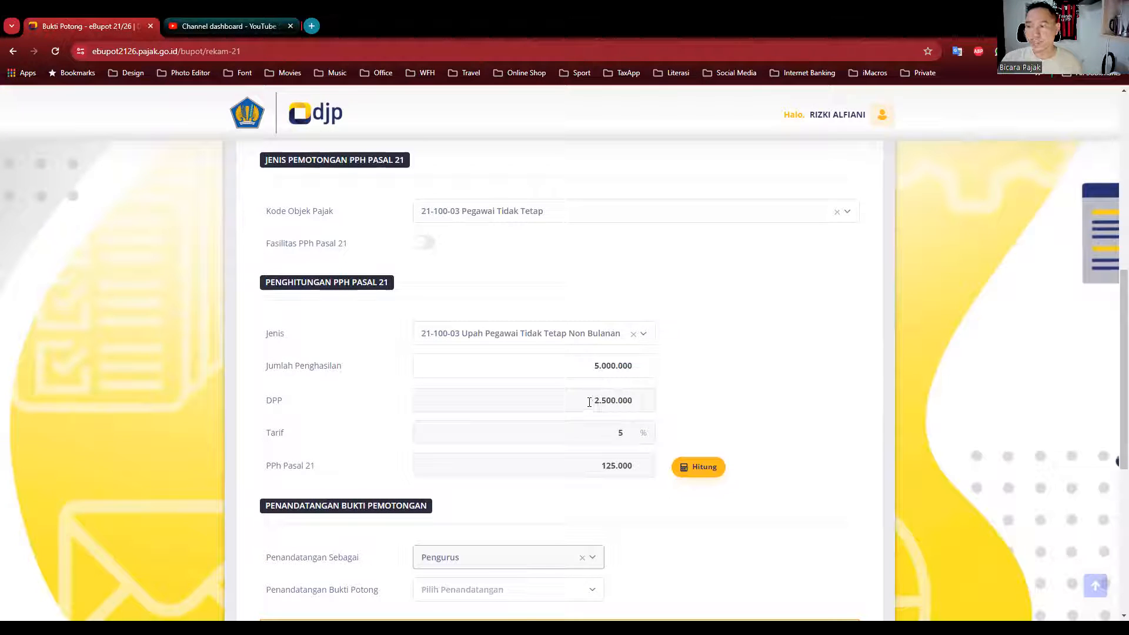
pyautogui.moveTo(594, 366); pyautogui.dragTo(657, 365)
pyautogui.click(688, 429)
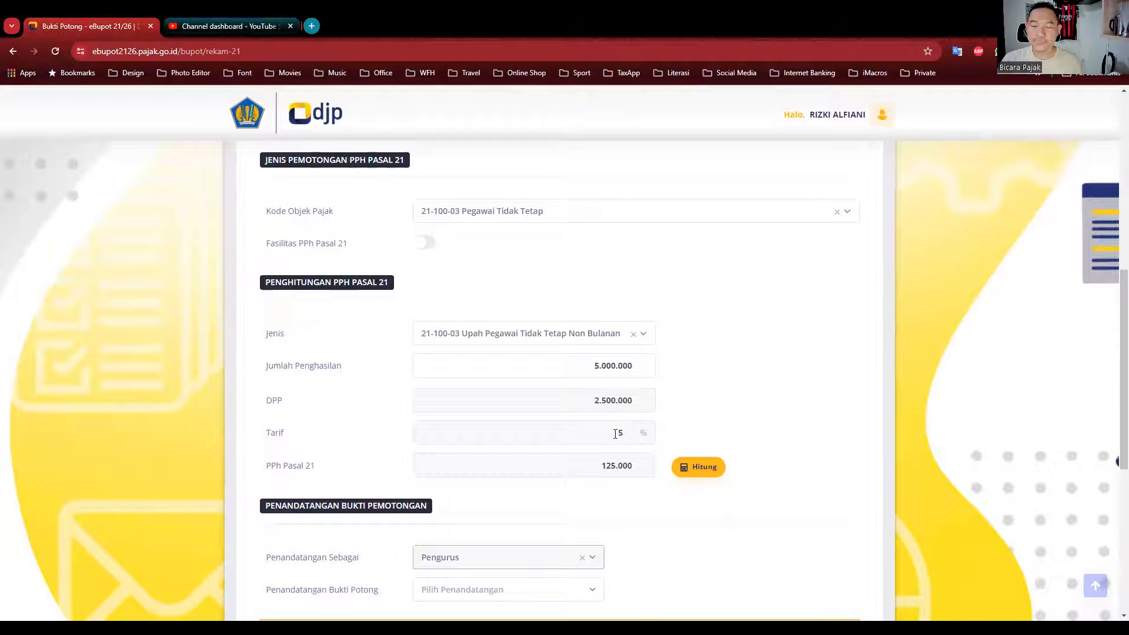
# Step: Change Jumlah Penghasilan to 130.000.000 and recalculate the PPh Pasal 21
pyautogui.moveTo(591, 366); pyautogui.dragTo(721, 377)
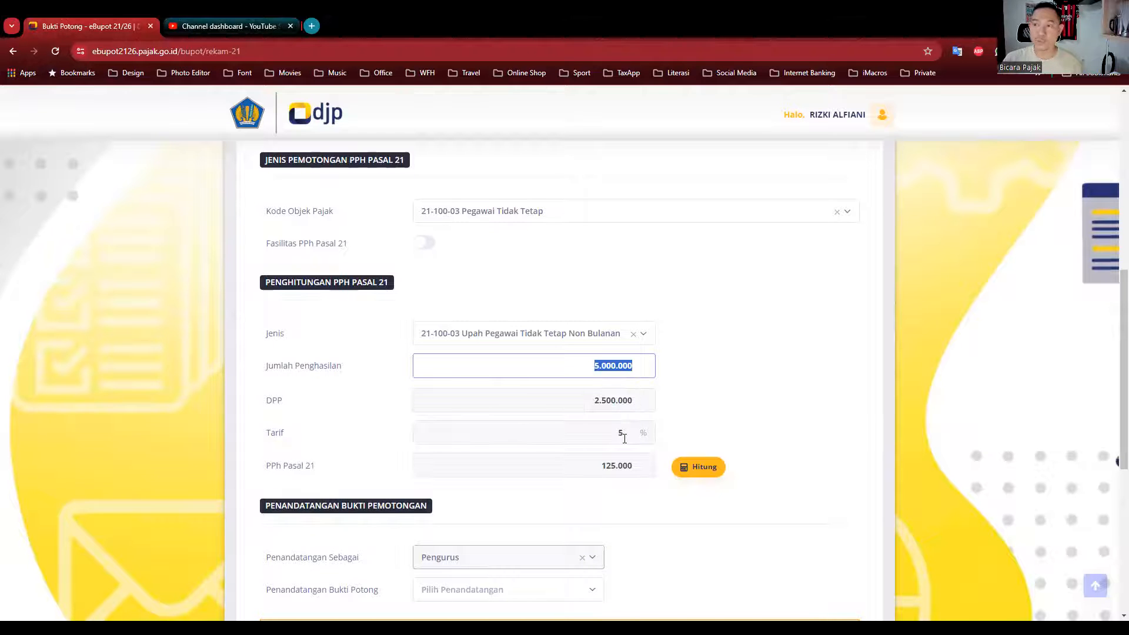
pyautogui.write('130')
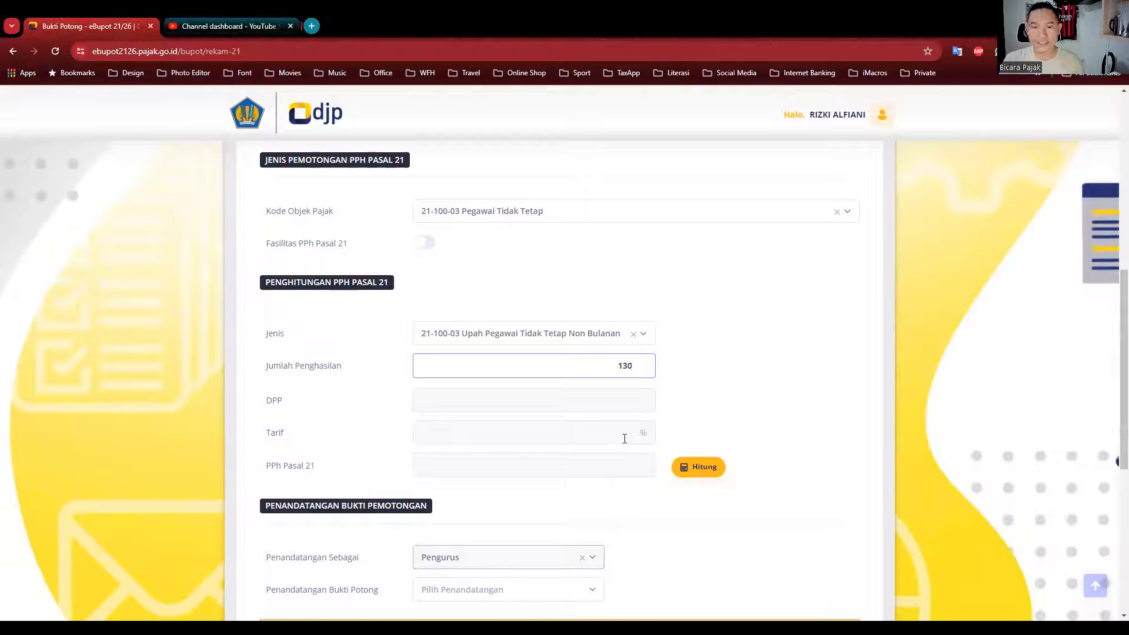
pyautogui.write('.000.000')
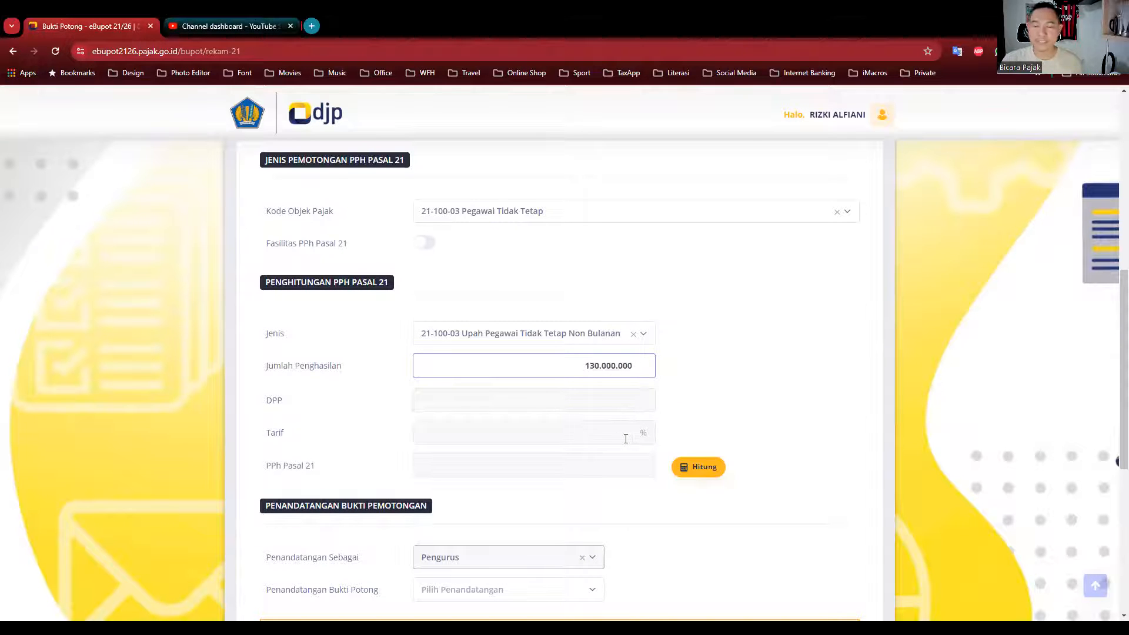
pyautogui.click(696, 467)
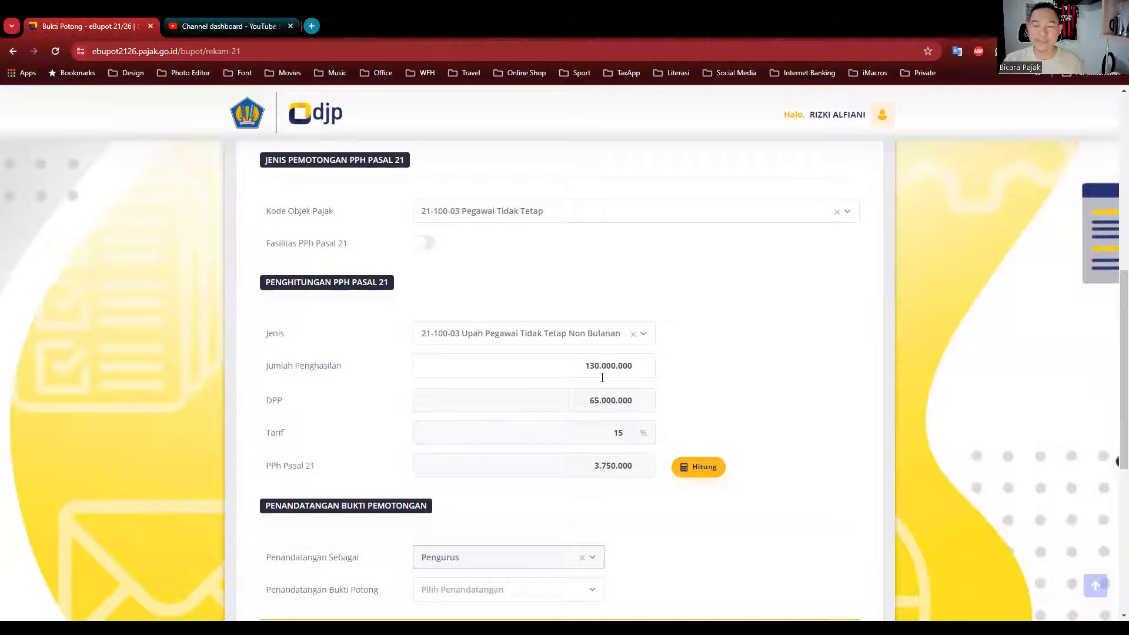
# Step: Set Jenis to 21-100-03 Upah Pegawai Tidak Tetap Bulanan and enter 5.000.000 as Jumlah Penghasilan
pyautogui.click(492, 330)
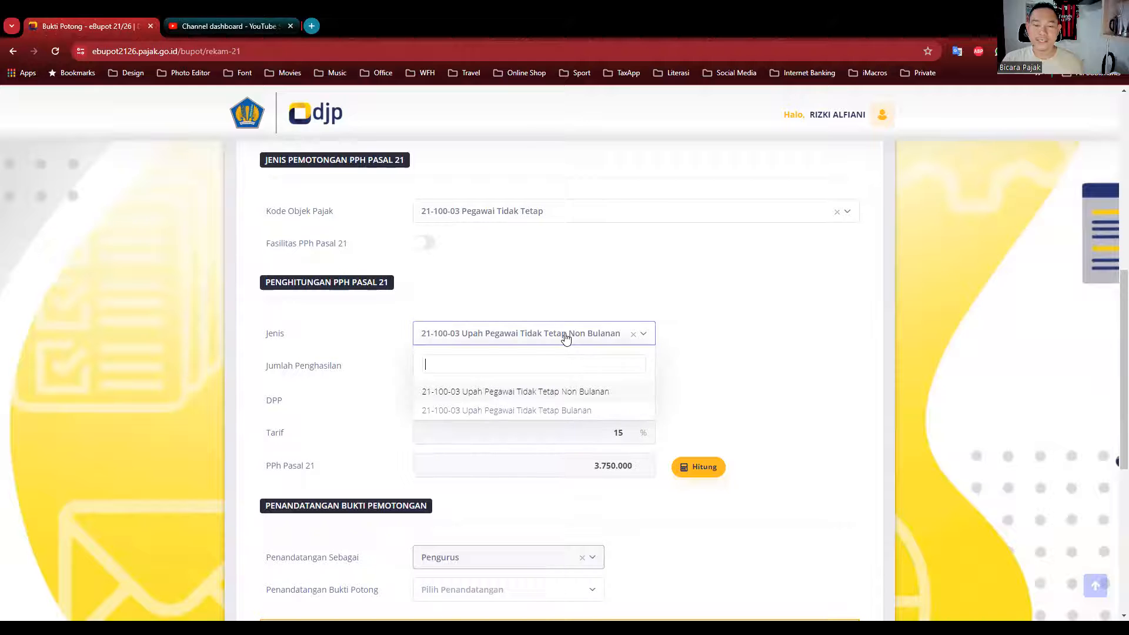
pyautogui.click(520, 415)
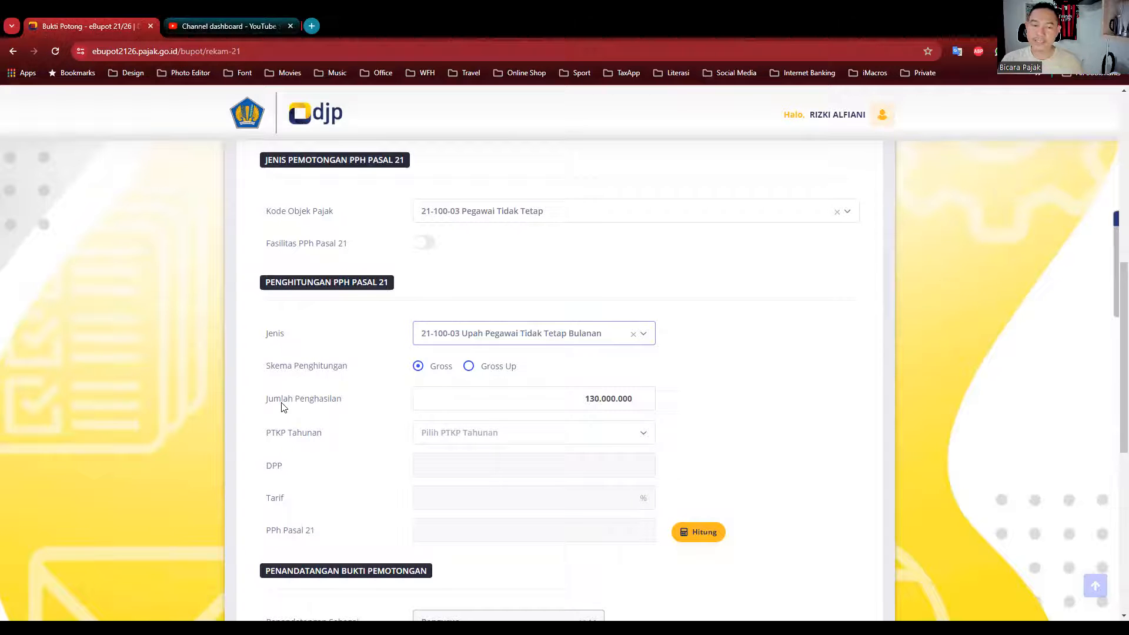
pyautogui.doubleClick(590, 404)
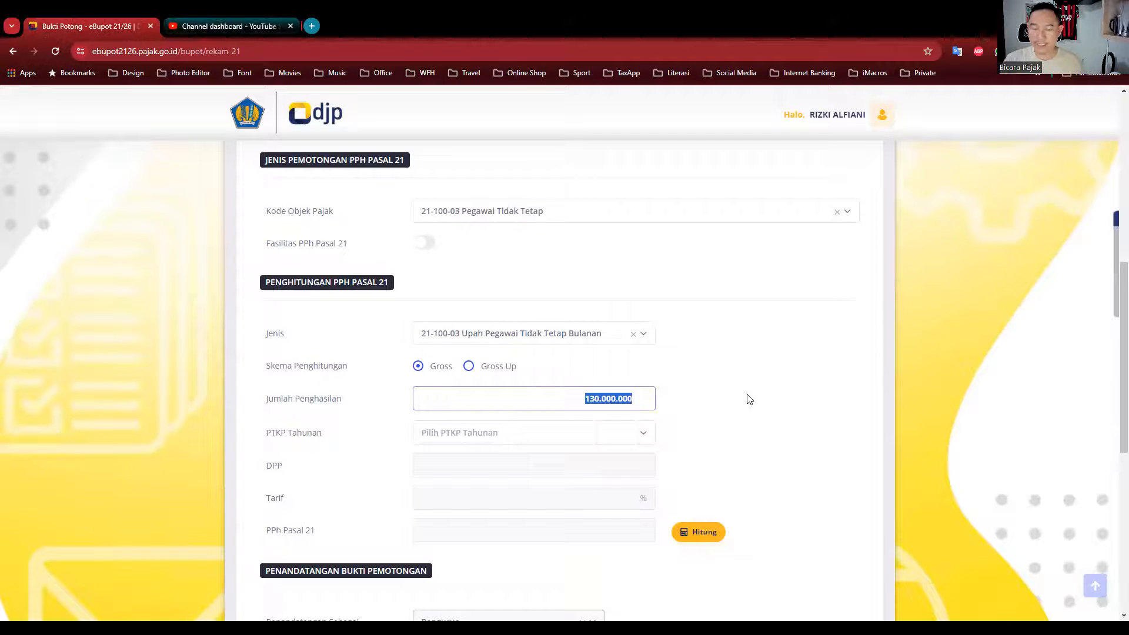
pyautogui.write('5.000.000')
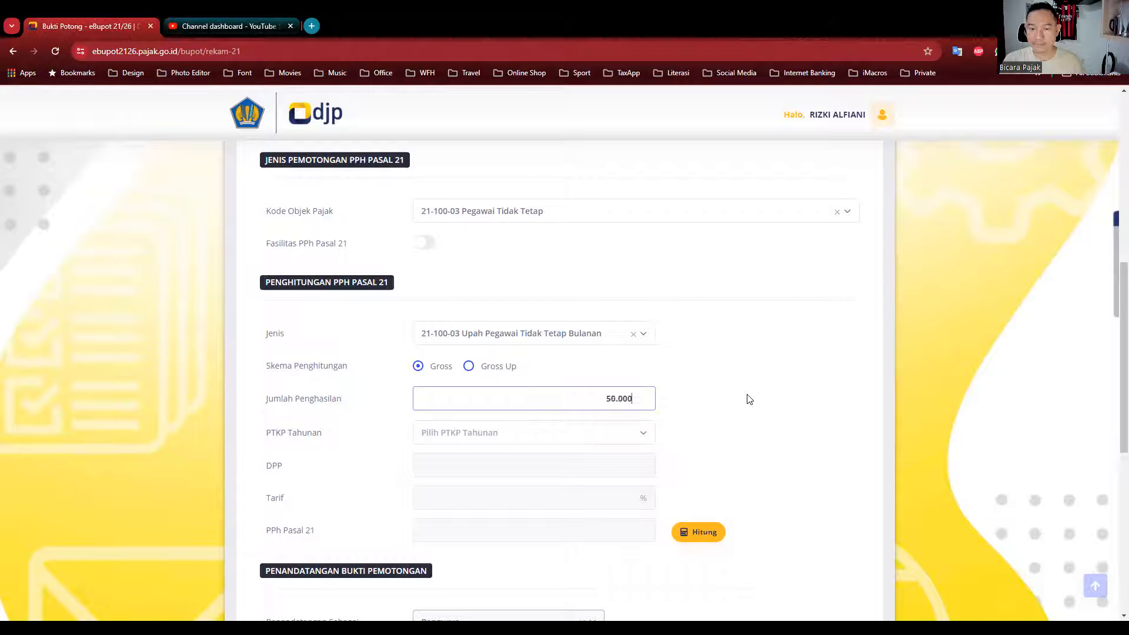
# Step: Choose (TK/0) 54000000 as PTKP Tahunan and calculate the PPh Pasal 21 for the monthly wage
pyautogui.click(444, 433)
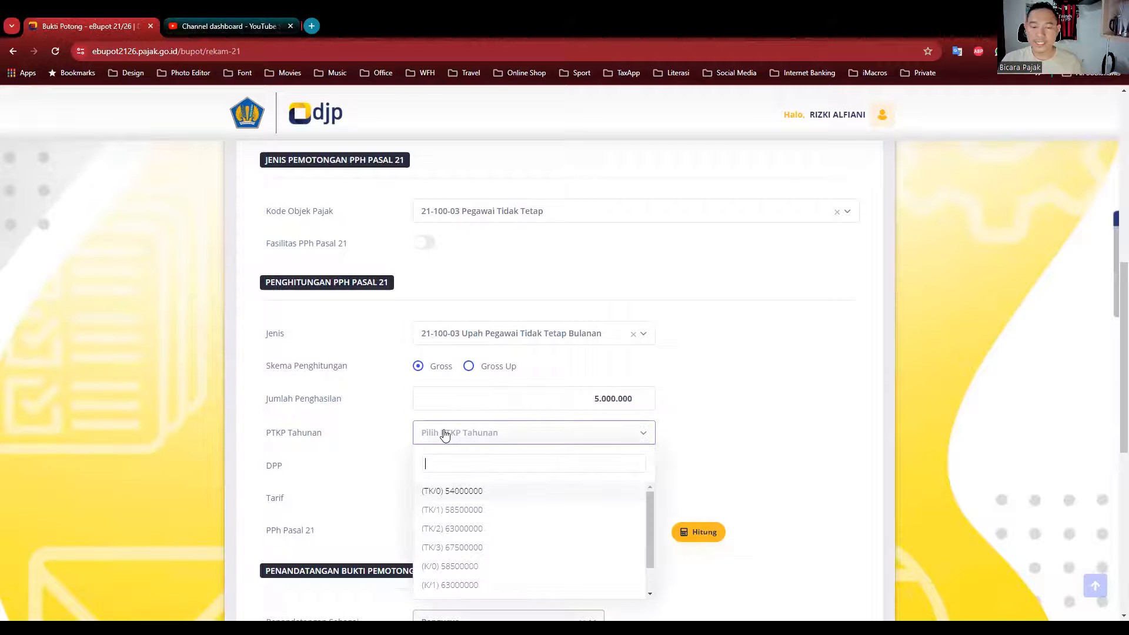
pyautogui.click(441, 497)
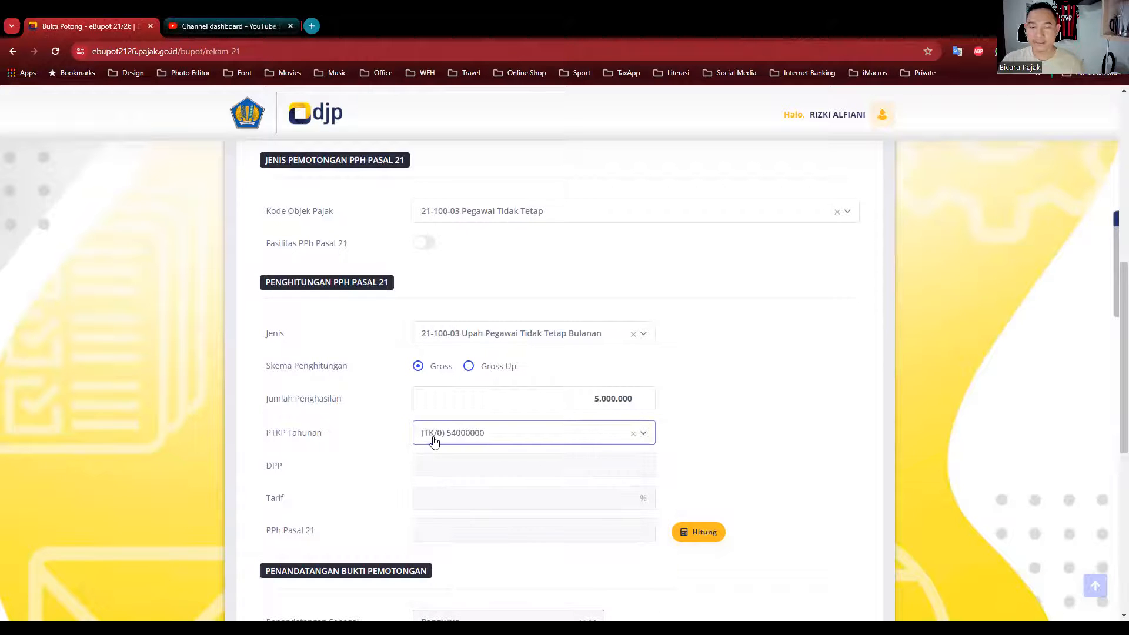
pyautogui.scroll(-1, 434, 441)
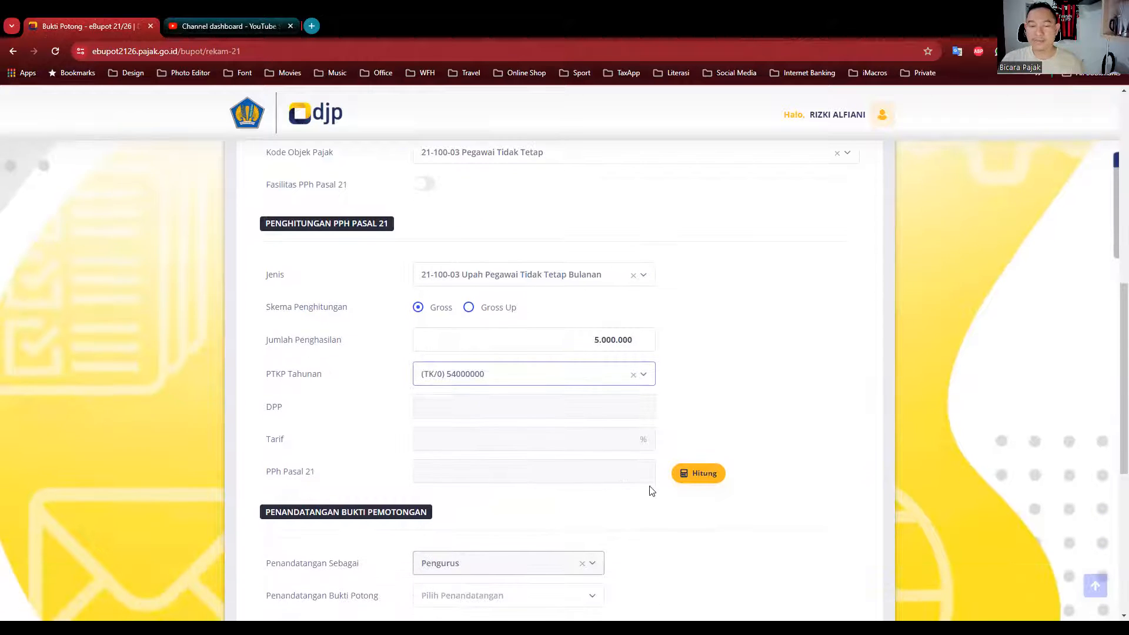
pyautogui.click(709, 477)
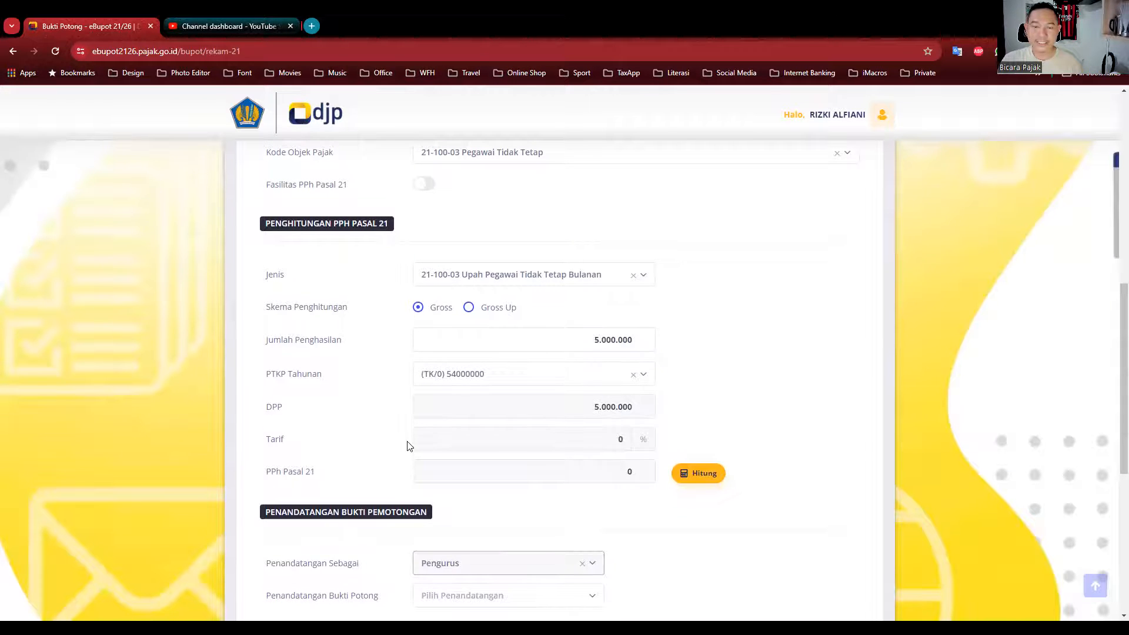
# Step: Change Jumlah Penghasilan to 5.400.000 and recalculate the PPh Pasal 21
pyautogui.scroll(-1, 406, 444)
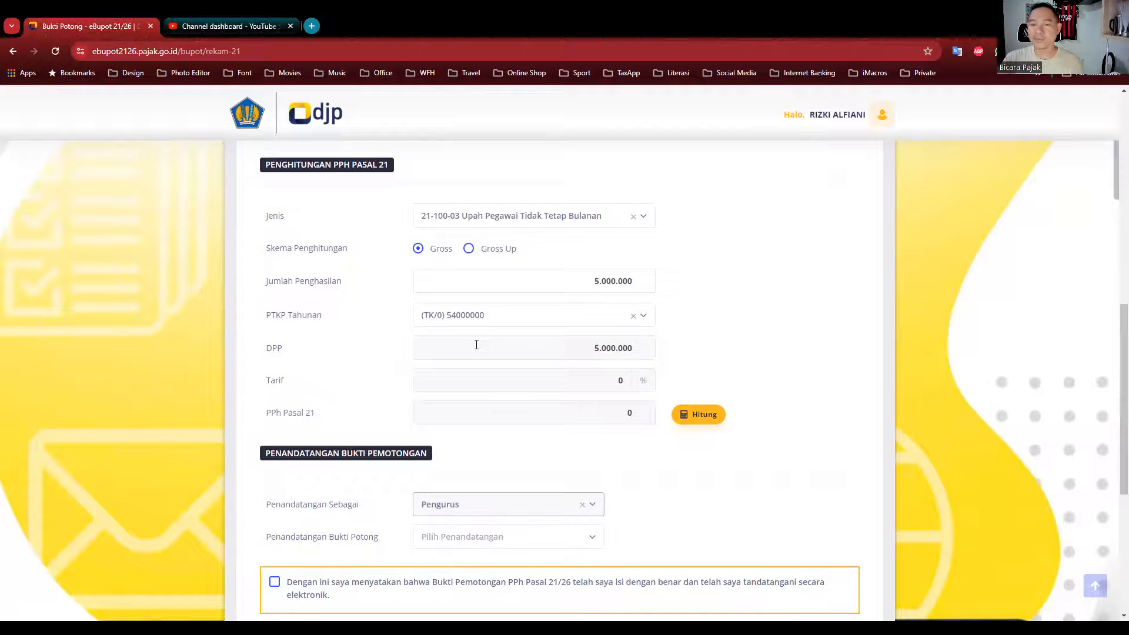
pyautogui.click(574, 284)
pyautogui.write('5400000')
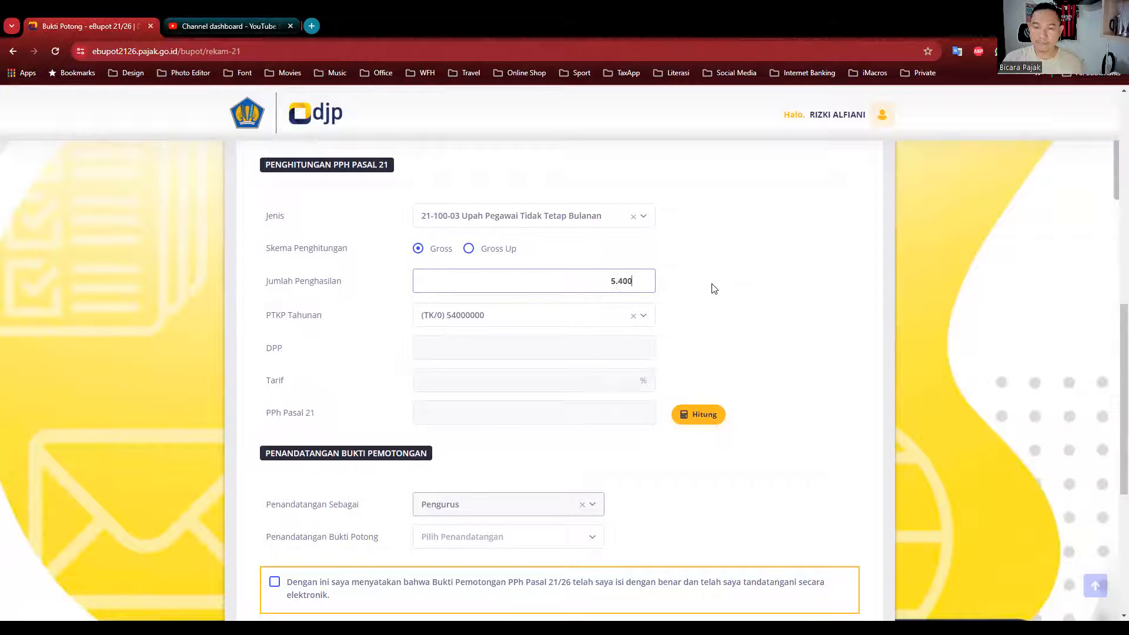
pyautogui.click(699, 414)
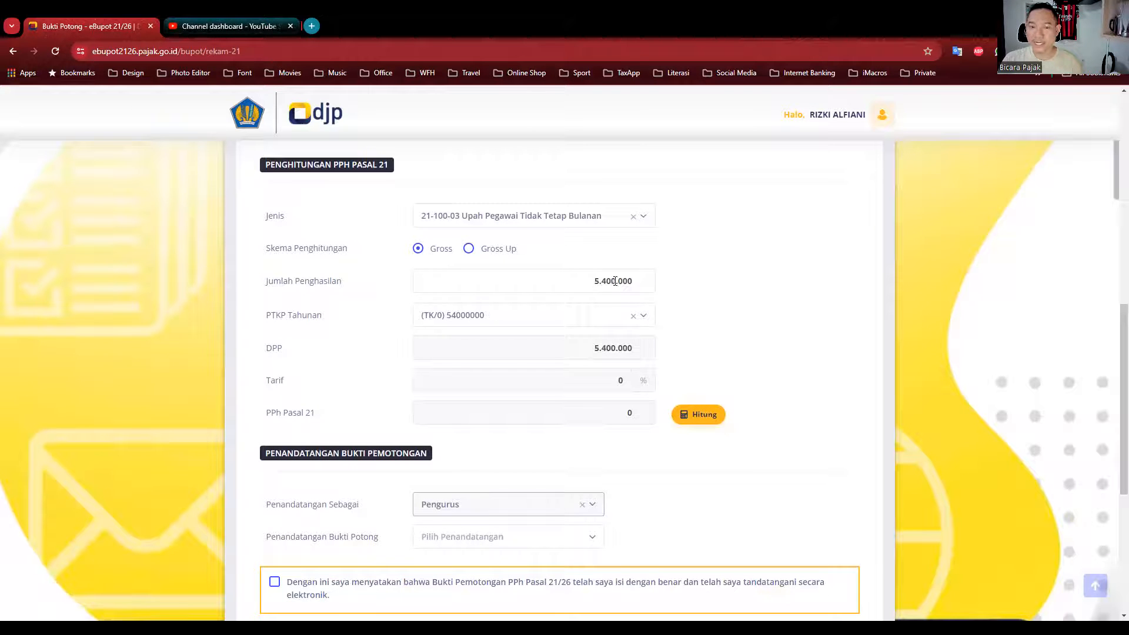
# Step: Change Jumlah Penghasilan to 5.400.100 and recalculate the PPh Pasal 21
pyautogui.moveTo(612, 281); pyautogui.dragTo(658, 282)
pyautogui.write('1.000')
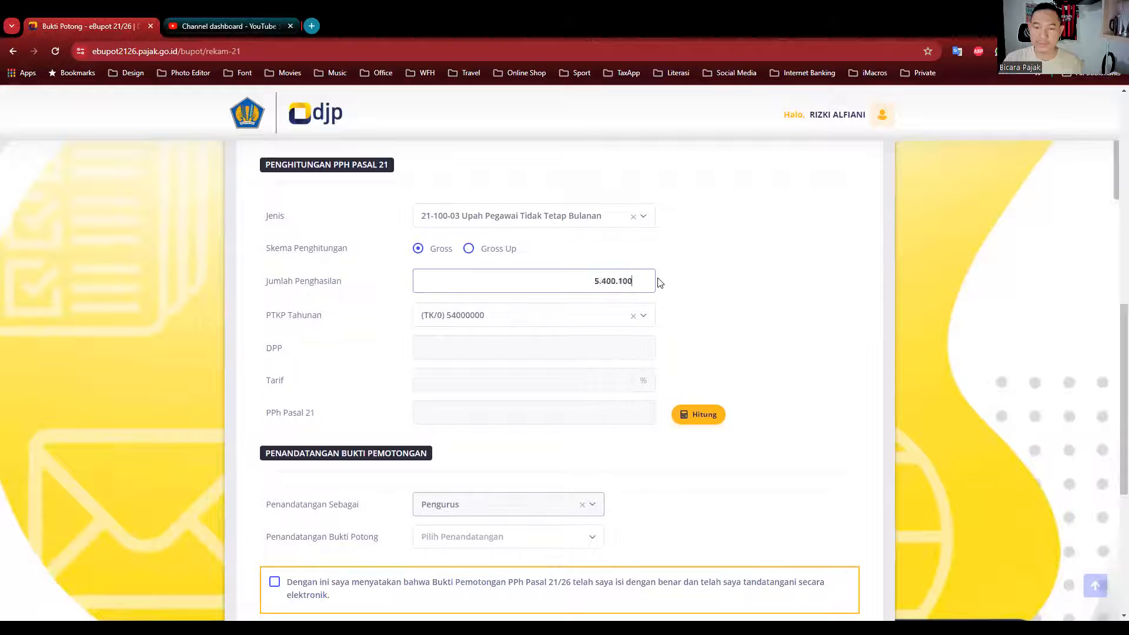
pyautogui.click(699, 420)
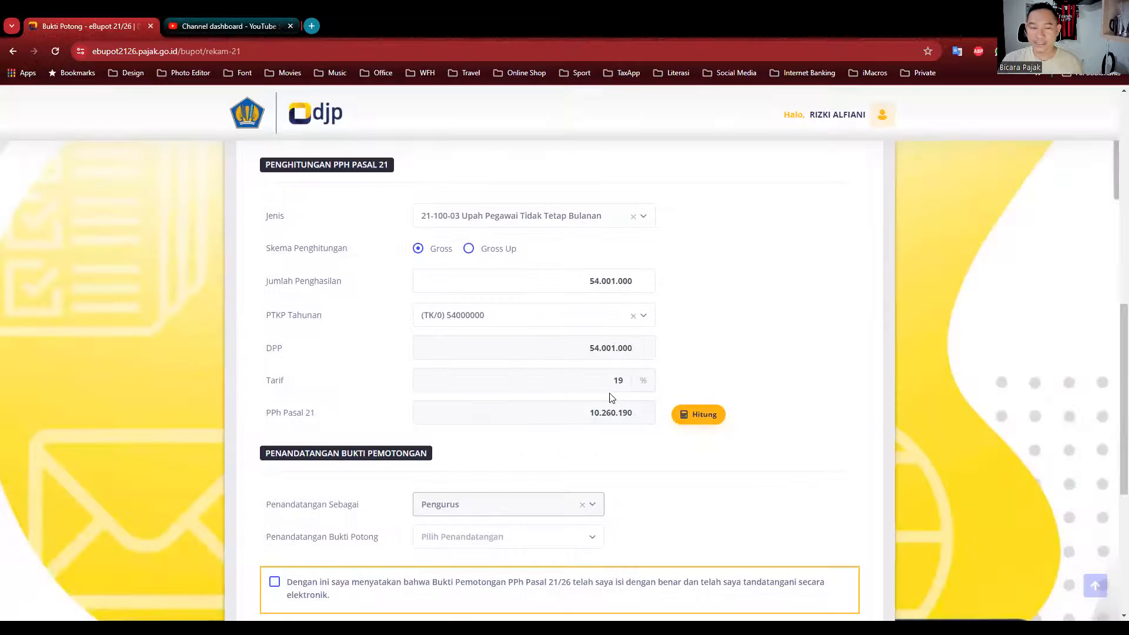
pyautogui.click(633, 280)
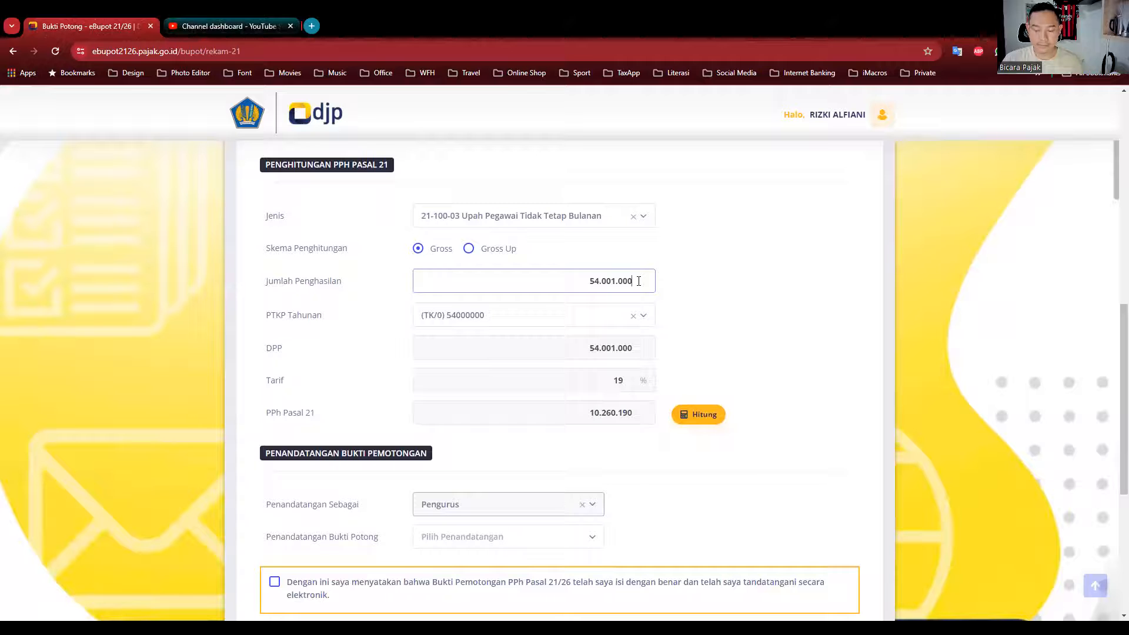
pyautogui.press('BackSpace')
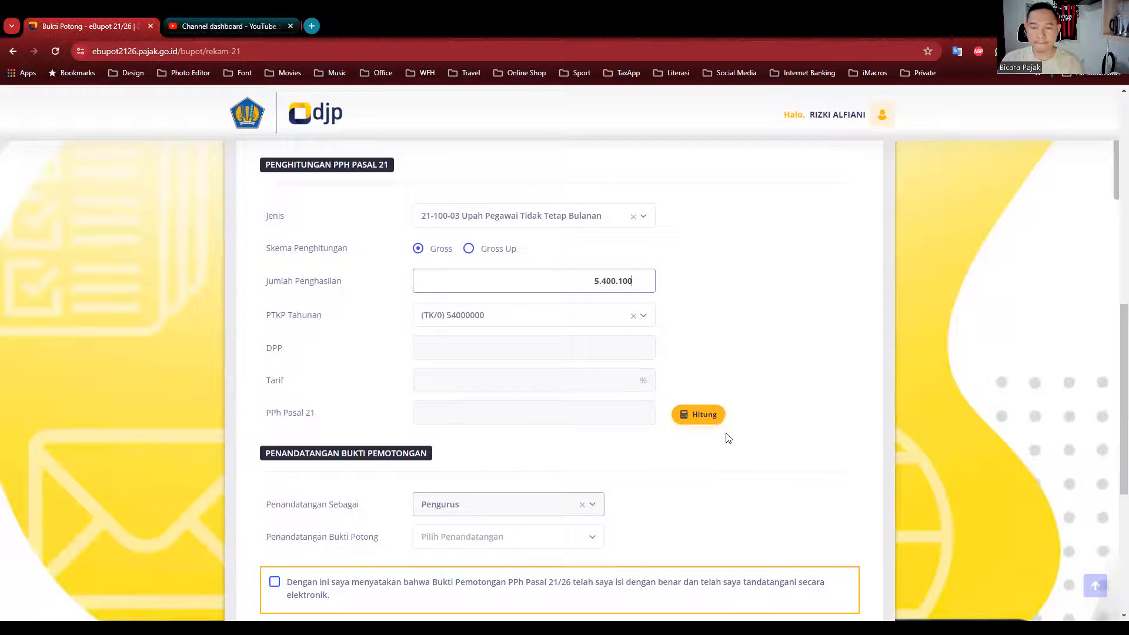
pyautogui.click(707, 415)
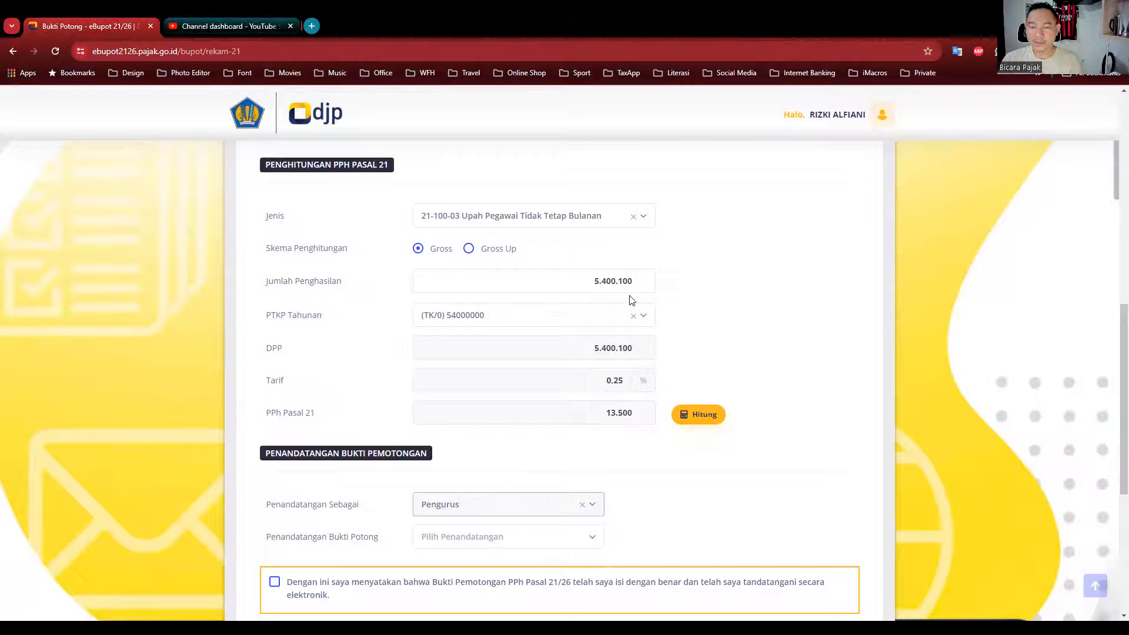
# Step: Switch Skema Penghitungan to Gross Up, recalculate the PPh Pasal 21 and check the resulting tax and DPP
pyautogui.moveTo(616, 281); pyautogui.dragTo(631, 281)
pyautogui.click(702, 289)
pyautogui.click(712, 423)
pyautogui.moveTo(590, 284); pyautogui.dragTo(650, 290)
pyautogui.moveTo(610, 417); pyautogui.dragTo(668, 426)
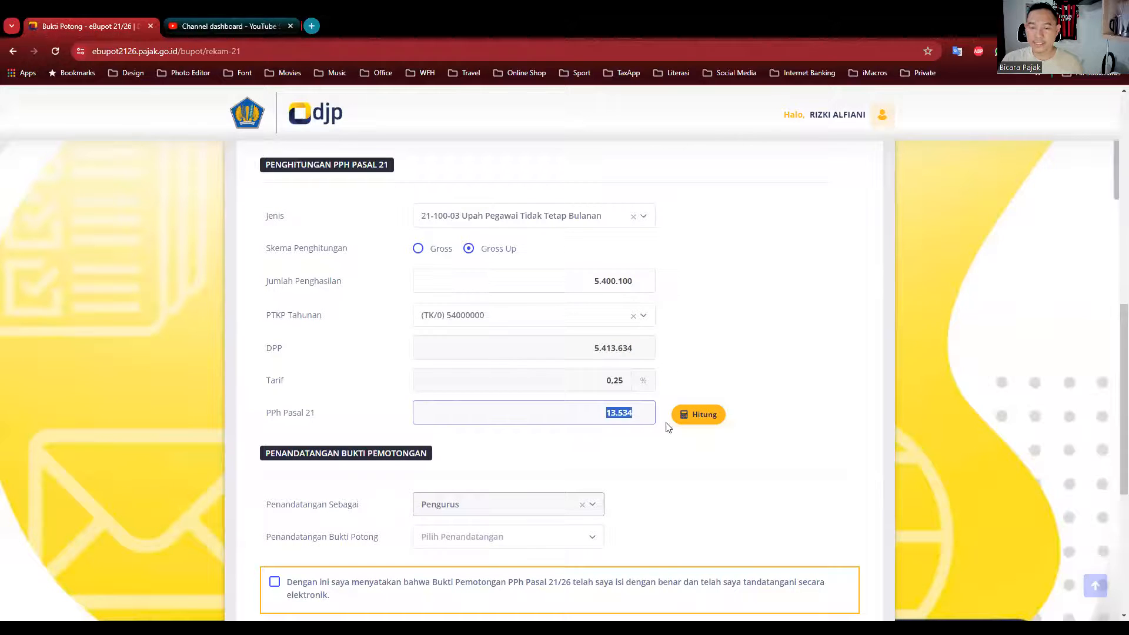
pyautogui.moveTo(592, 349); pyautogui.dragTo(668, 352)
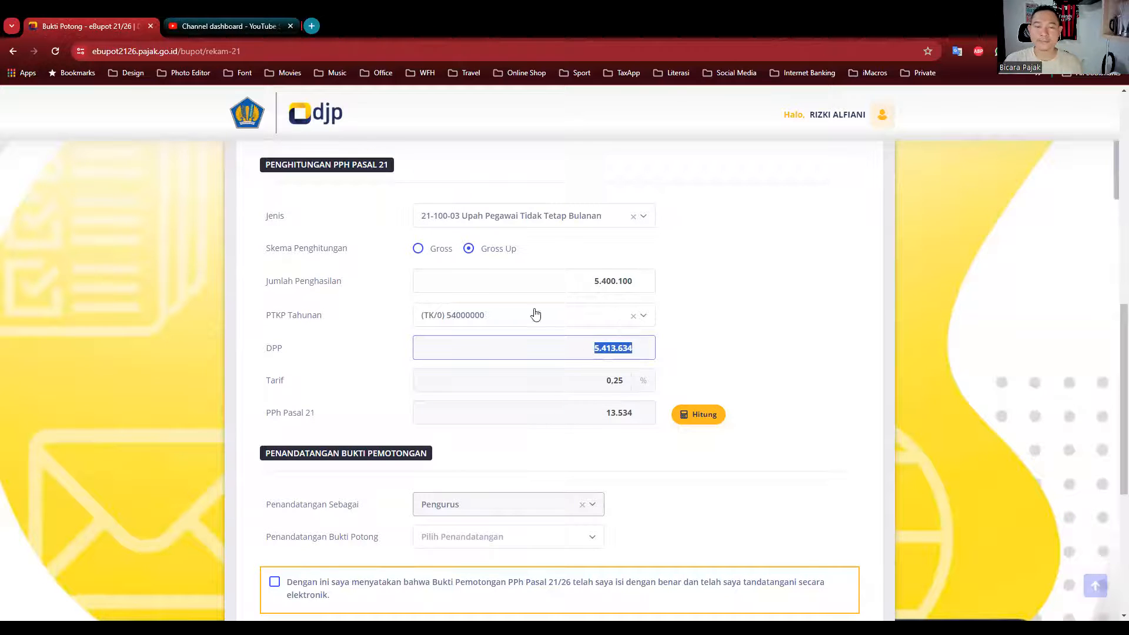
# Step: Return Skema Penghitungan to Gross, set Jumlah Penghasilan to 6.000.000 and recalculate the PPh Pasal 21
pyautogui.click(418, 249)
pyautogui.moveTo(593, 281); pyautogui.dragTo(686, 292)
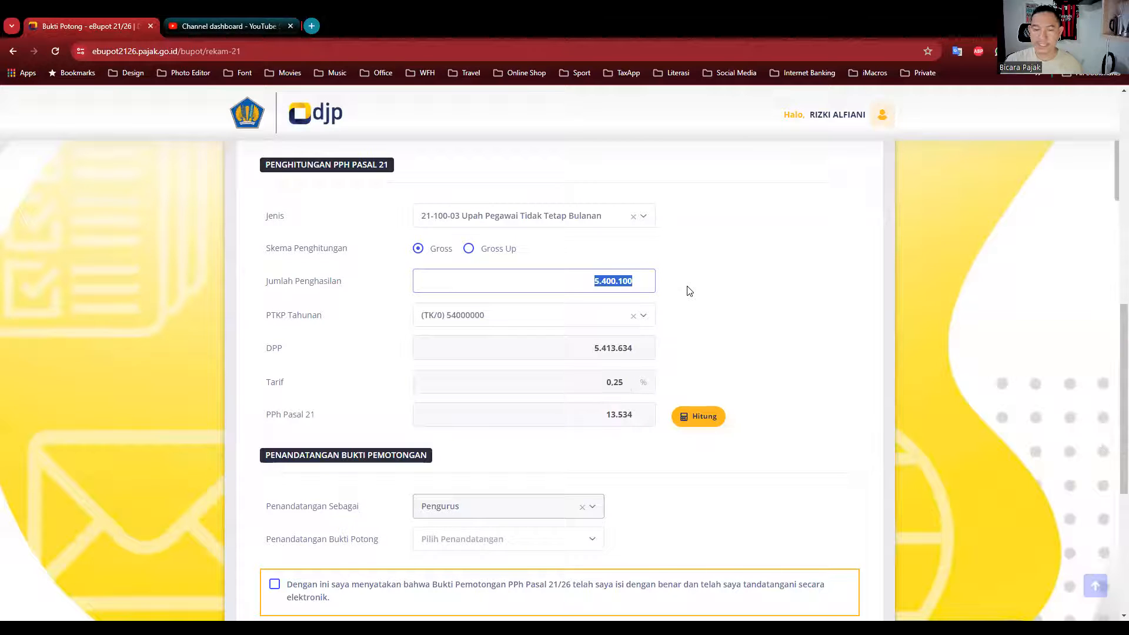
pyautogui.write('60')
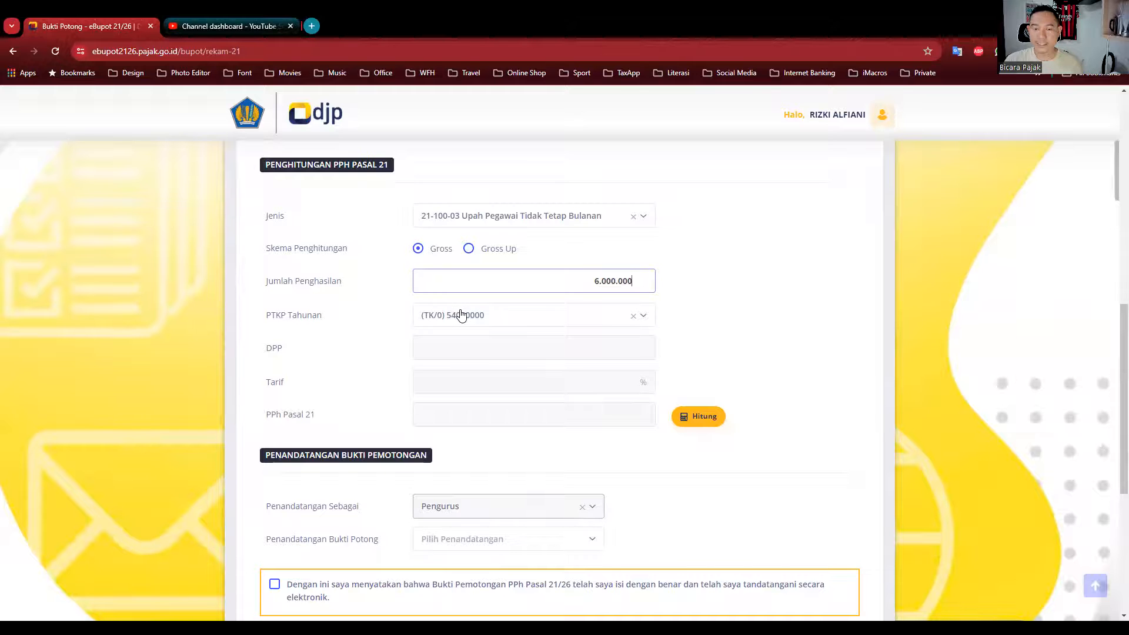
pyautogui.click(694, 419)
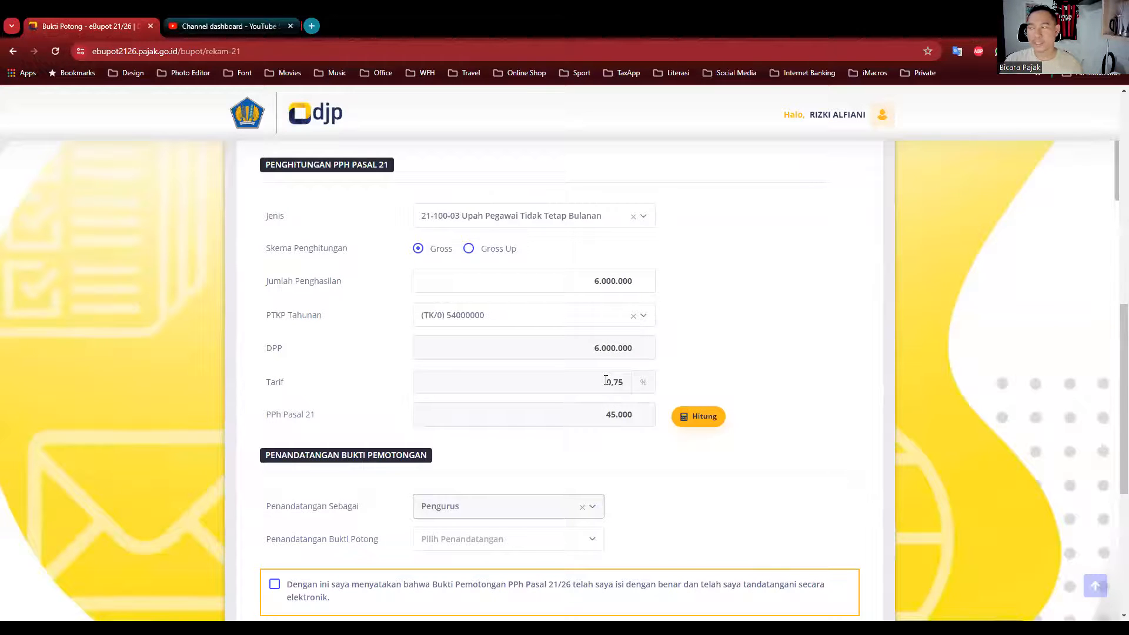
# Step: Change PTKP Tahunan to (K/1) 63000000 and recalculate the PPh Pasal 21
pyautogui.click(482, 318)
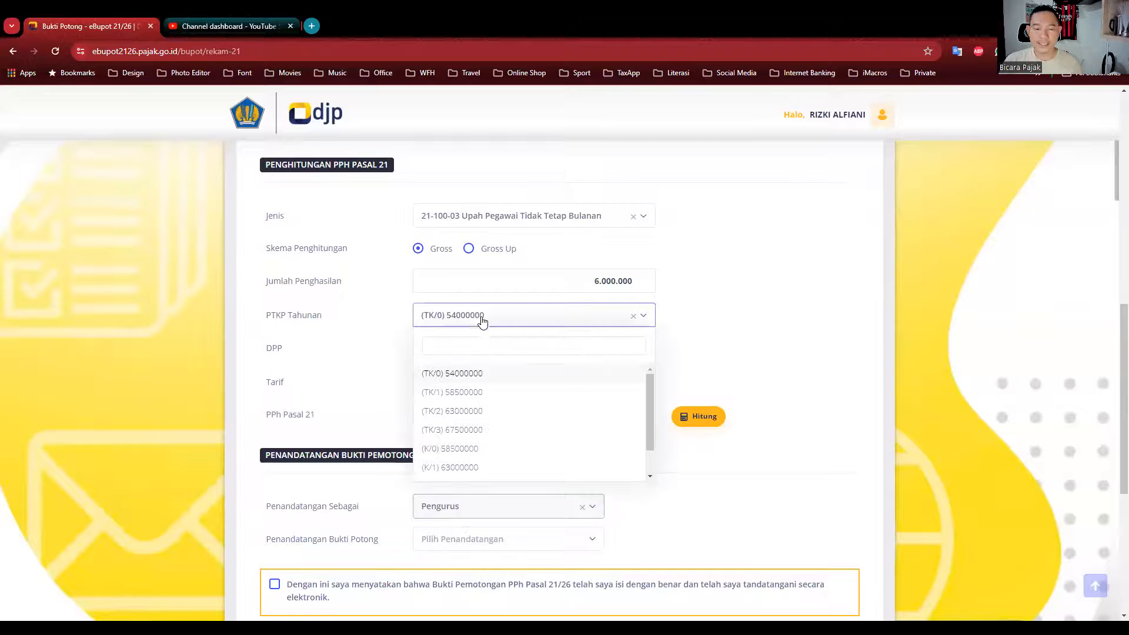
pyautogui.click(450, 467)
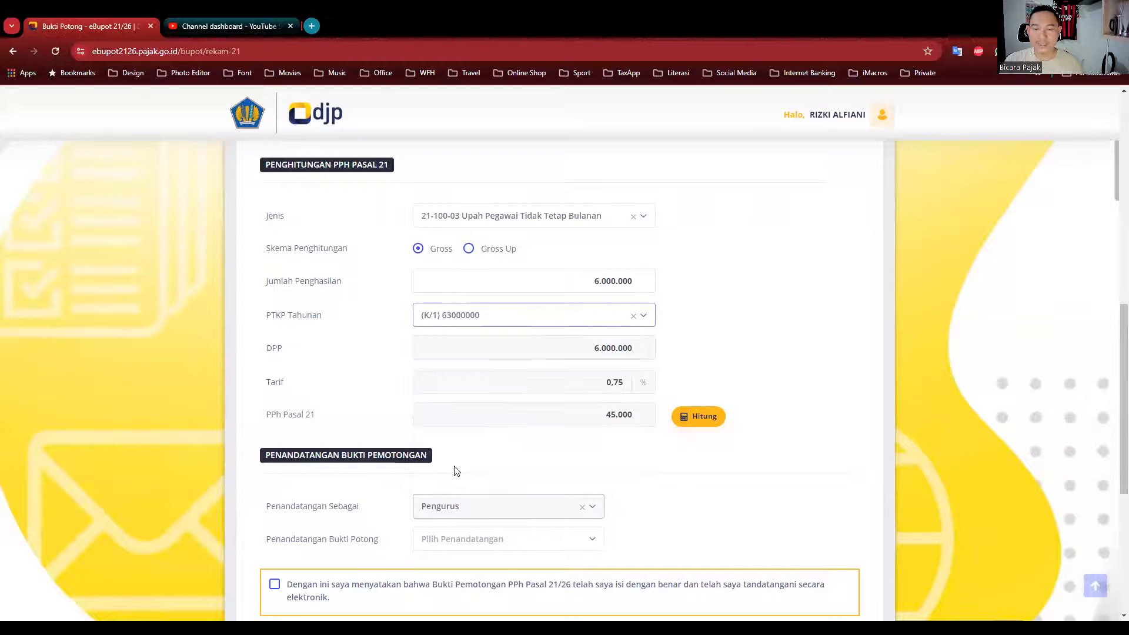
pyautogui.click(701, 416)
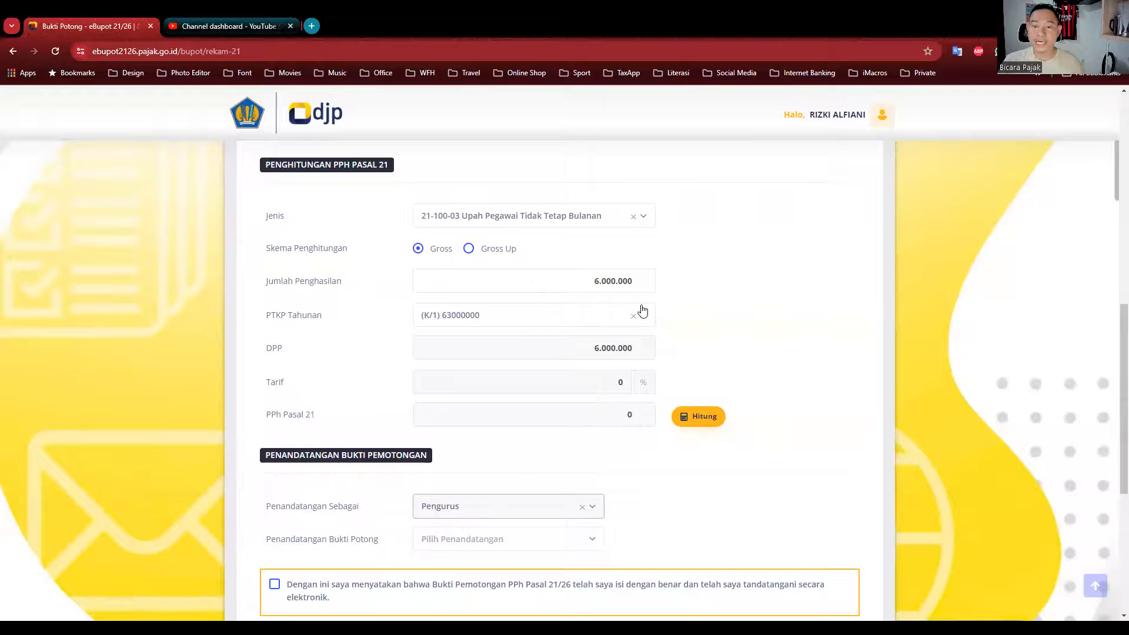
# Step: Change PTKP Tahunan to (TK/2) 63000000 and recalculate the PPh Pasal 21
pyautogui.click(489, 316)
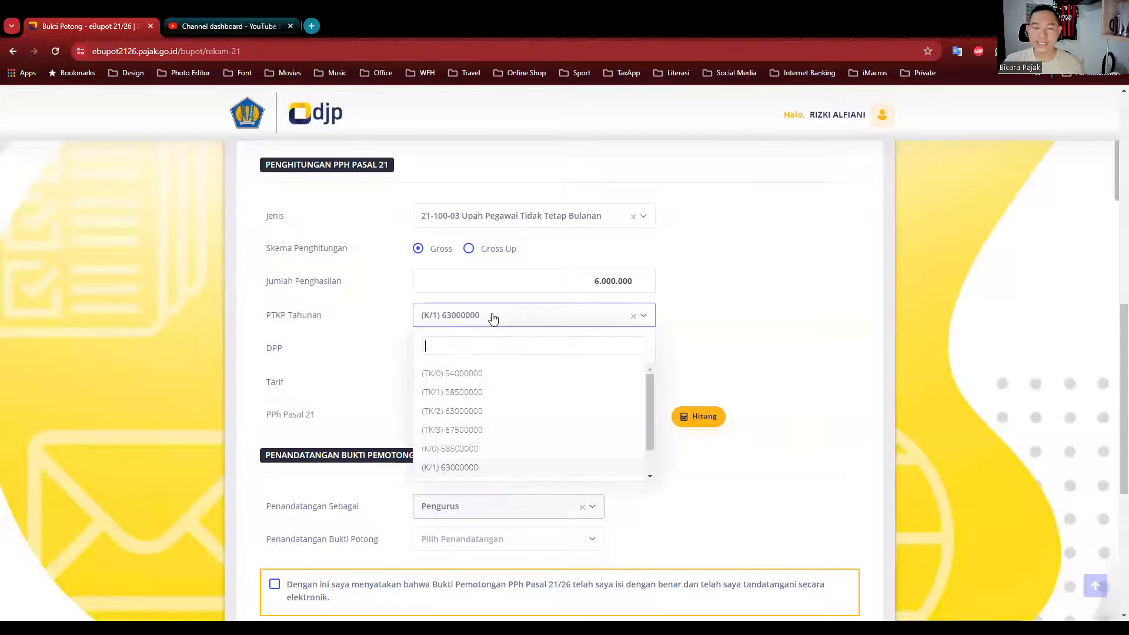
pyautogui.click(462, 411)
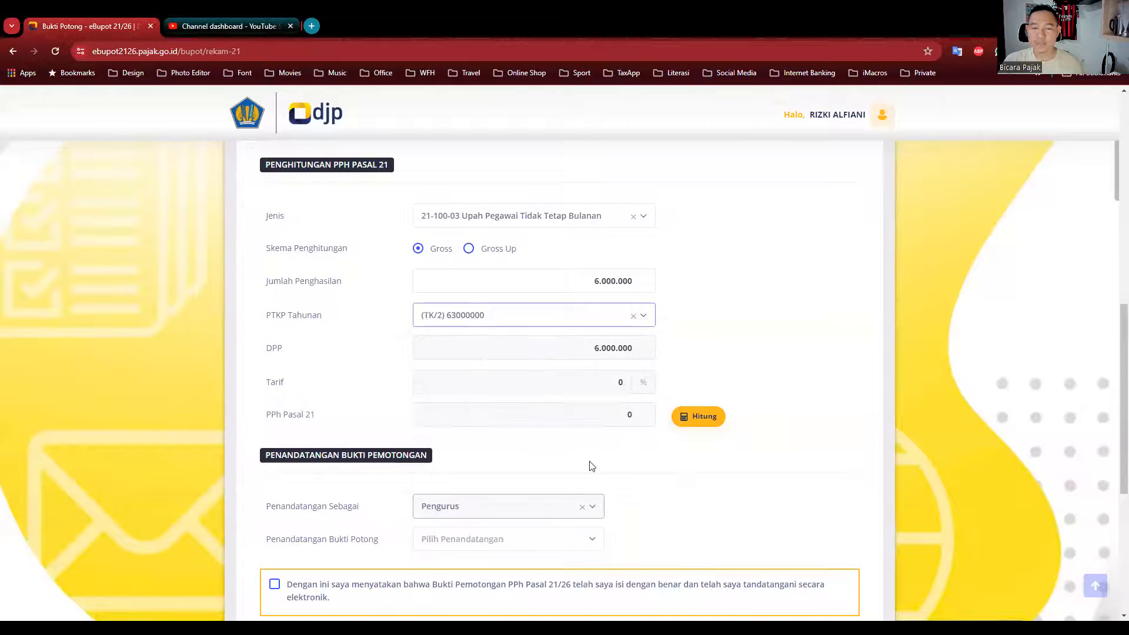
pyautogui.click(704, 420)
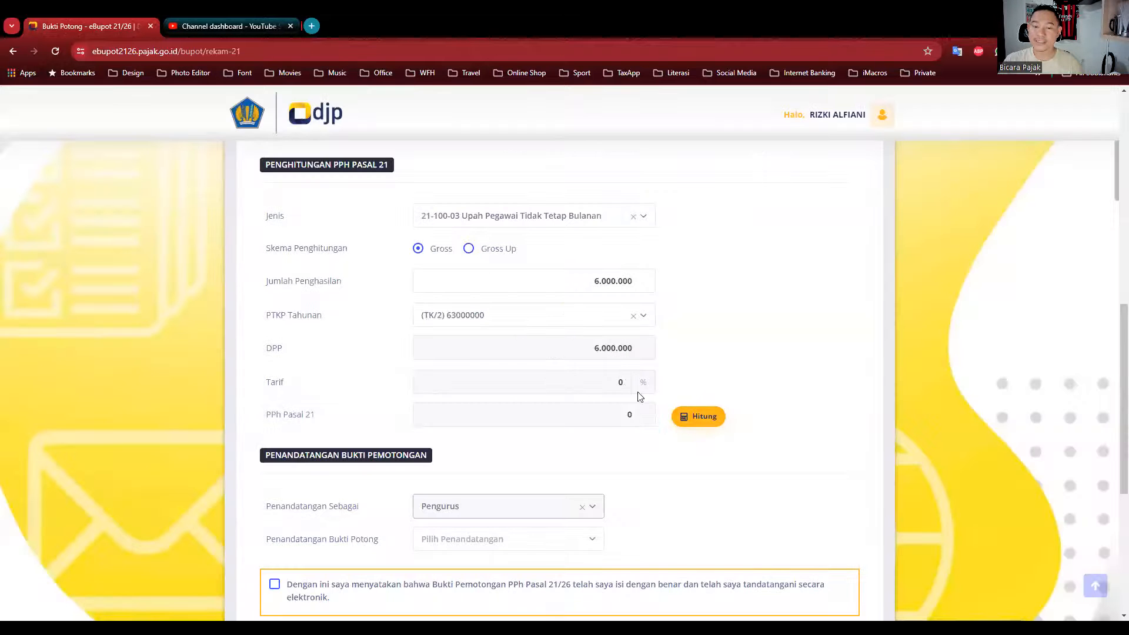
# Step: Set PTKP Tahunan to (TK/1) 58500000 and recalculate the PPh Pasal 21
pyautogui.click(467, 319)
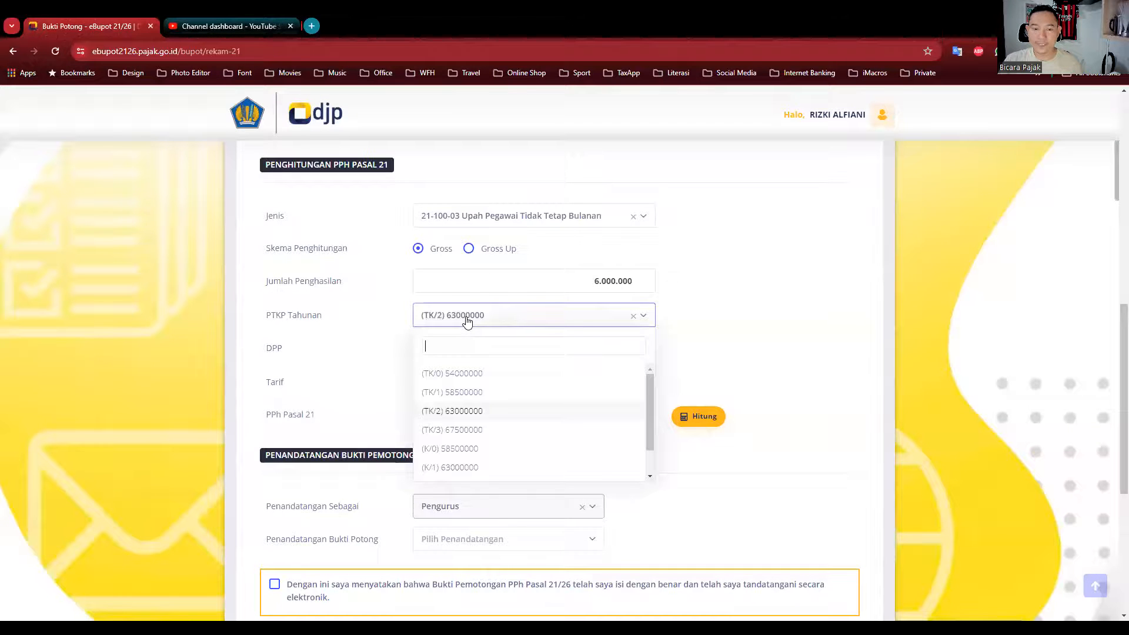
pyautogui.click(455, 375)
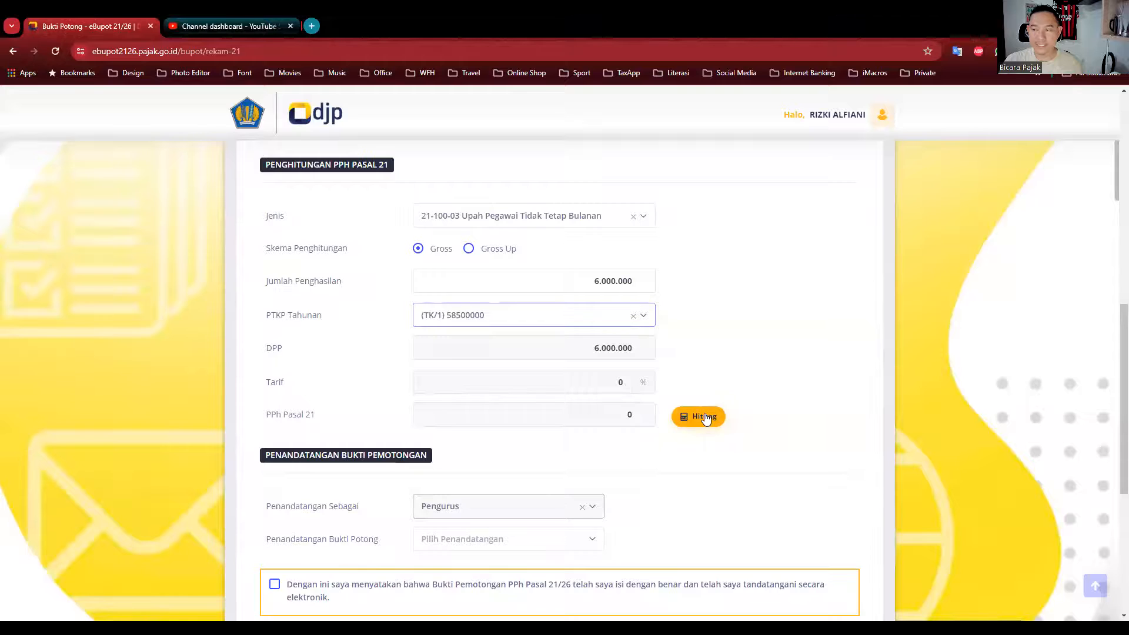
pyautogui.click(705, 415)
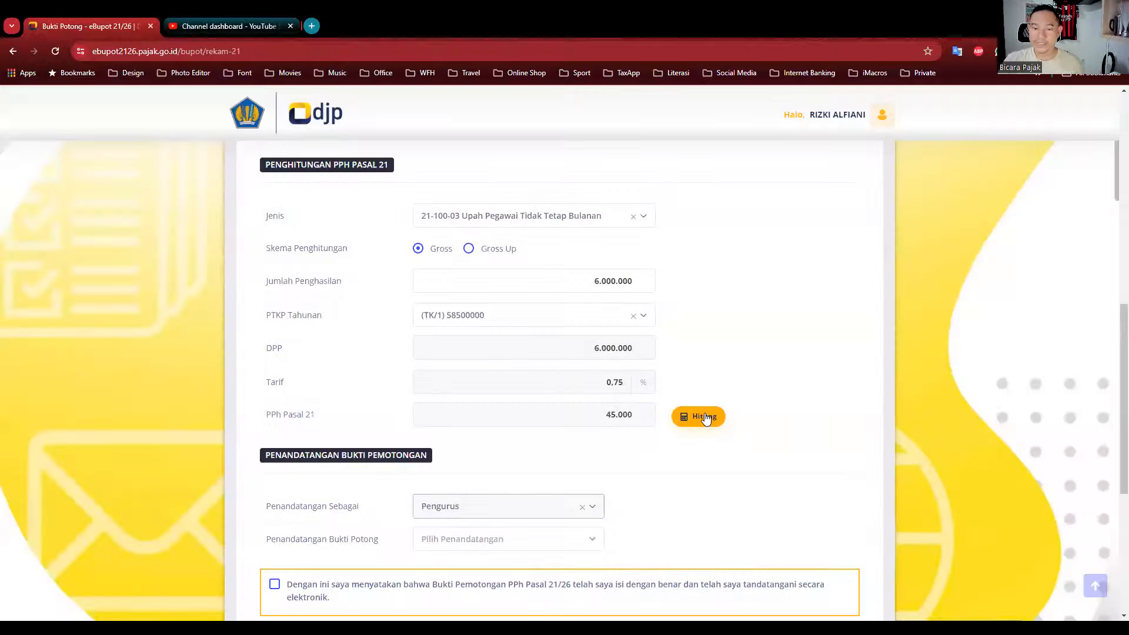
# Step: Switch PTKP Tahunan to (K/0) 58500000 and recalculate the PPh Pasal 21
pyautogui.click(475, 317)
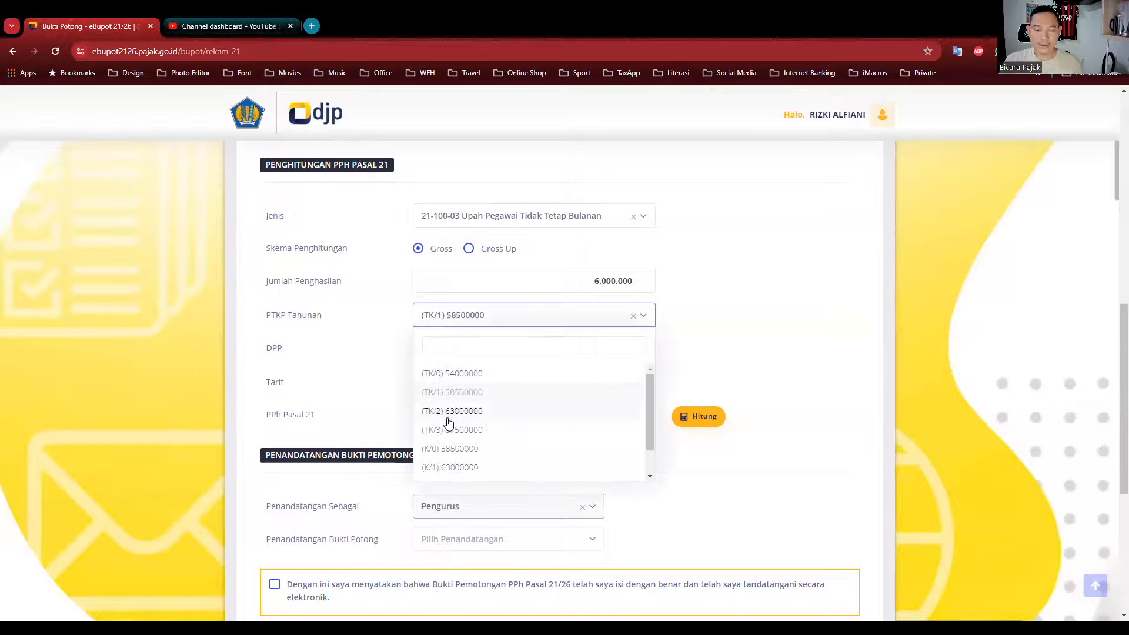
pyautogui.click(447, 438)
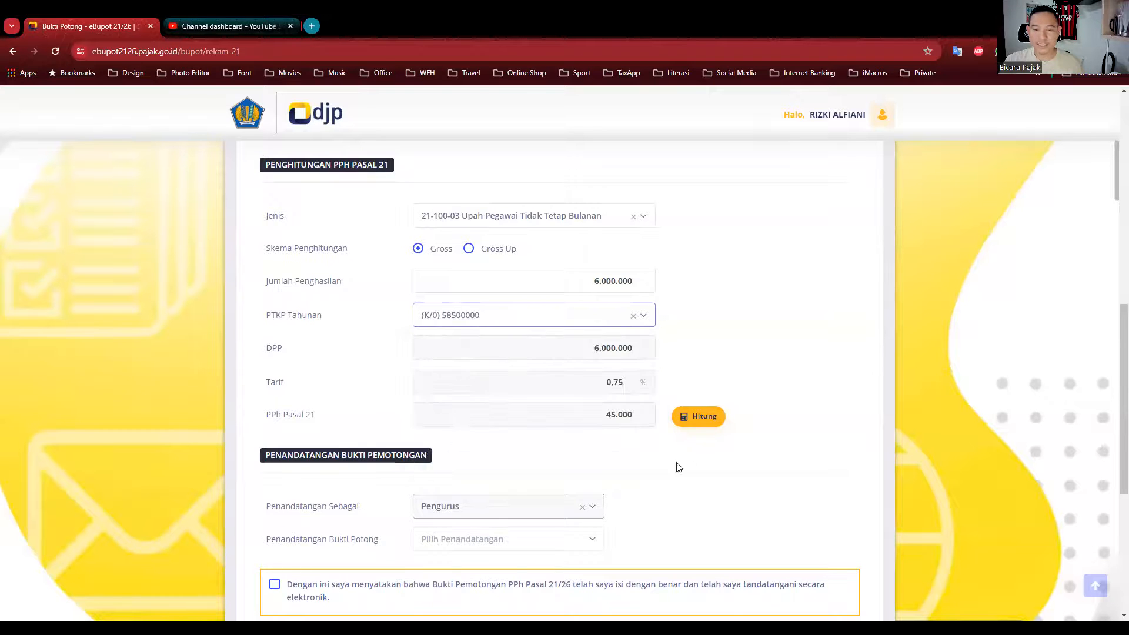
pyautogui.click(704, 419)
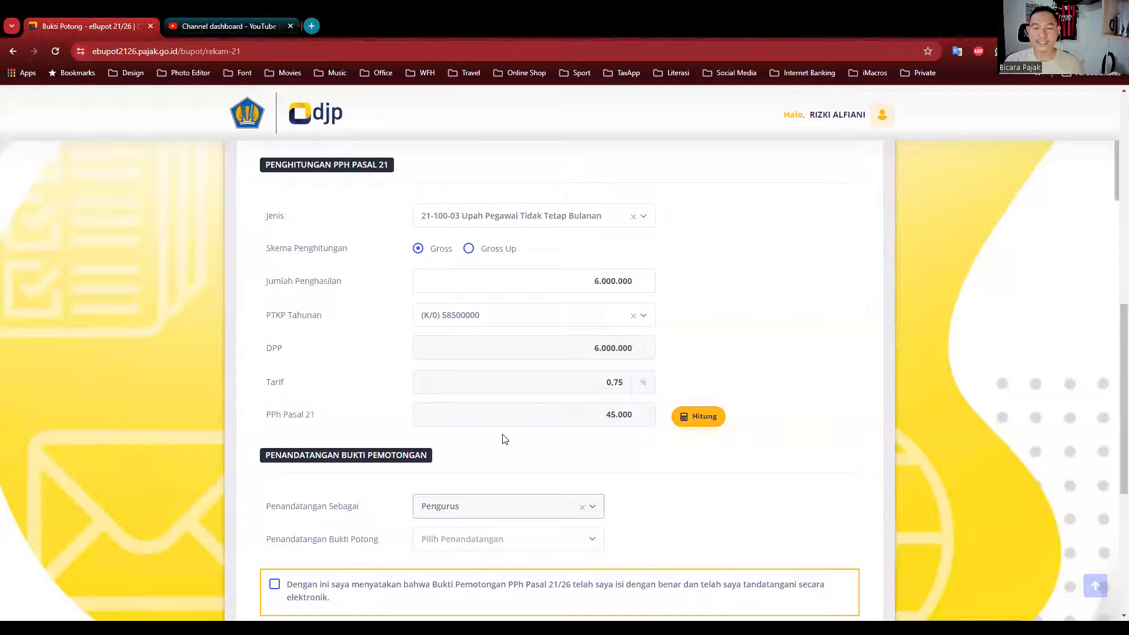
# Step: Choose the signatory for the Bukti Potong under Pengurus and accept the declaration of correctness and electronic signature
pyautogui.scroll(-1, 501, 447)
pyautogui.click(493, 480)
pyautogui.click(676, 473)
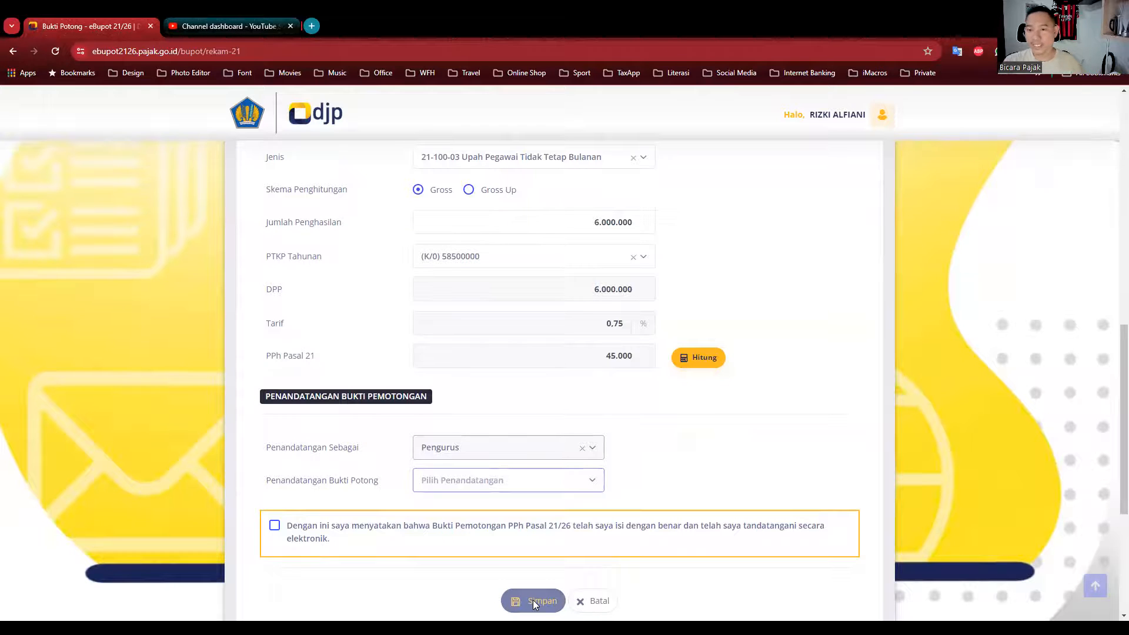
pyautogui.click(458, 490)
pyautogui.click(446, 540)
pyautogui.click(275, 526)
# Step: Save the Bukti Potong and decline to record another Pasal 21 slip
pyautogui.scroll(-1, 468, 590)
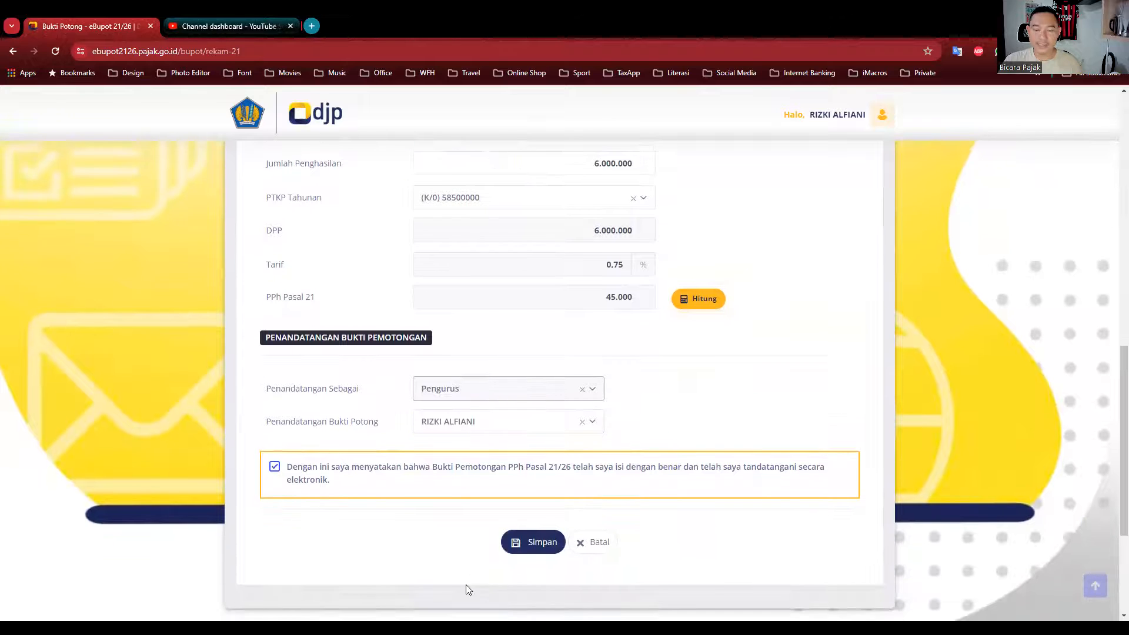
pyautogui.click(529, 547)
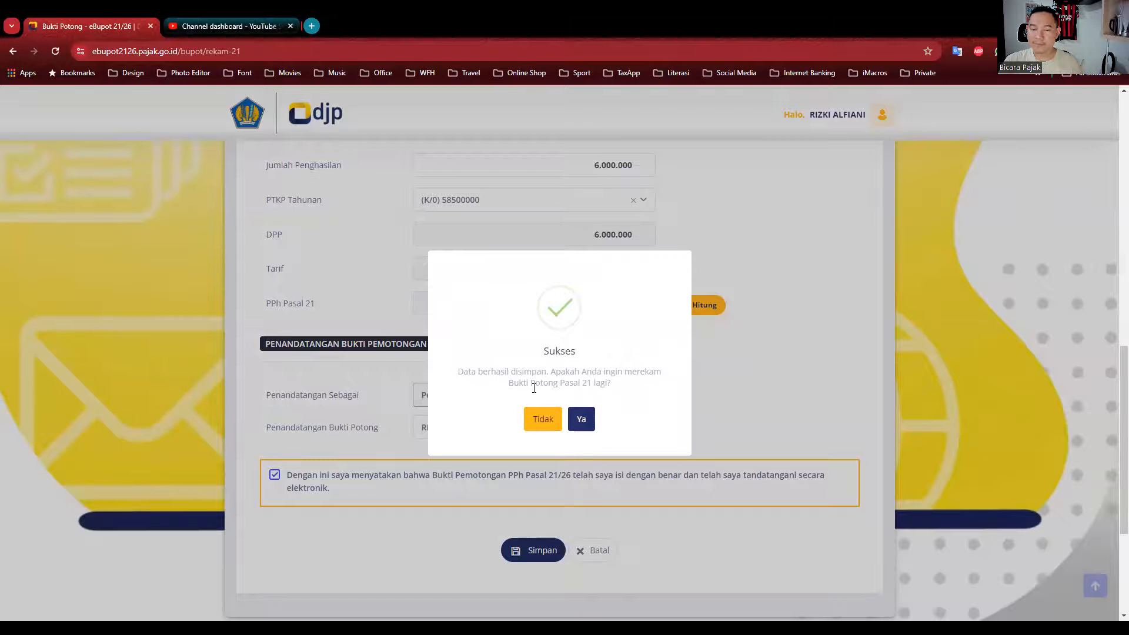
pyautogui.click(549, 420)
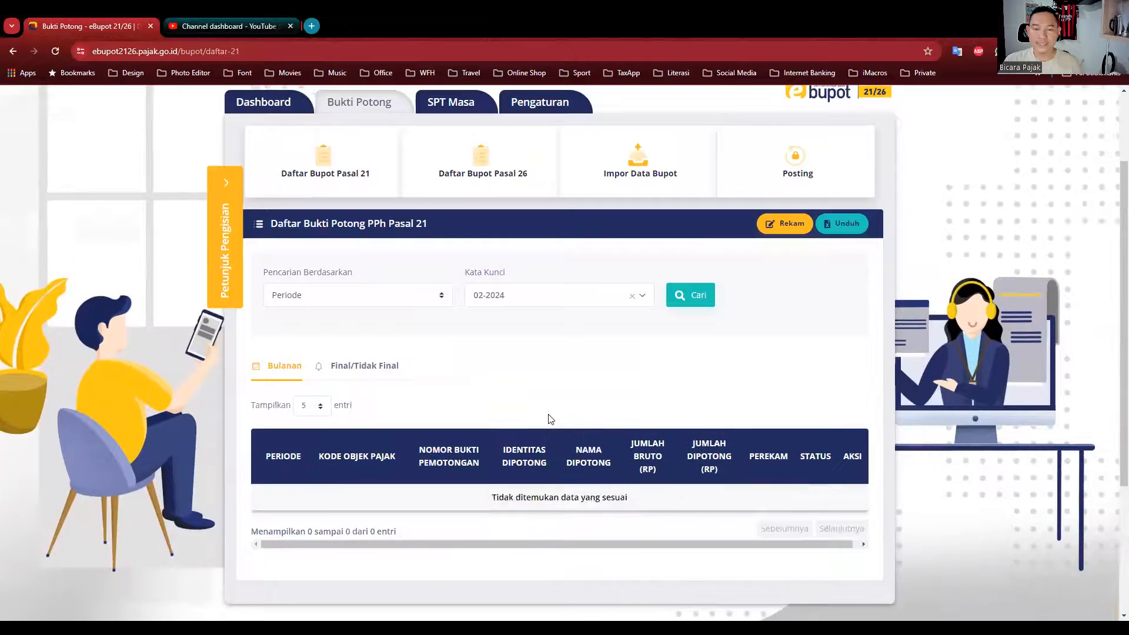
# Step: Search the Daftar Bukti Potong PPh Pasal 21 by Periode for 01-2024
pyautogui.scroll(-2, 549, 420)
pyautogui.click(516, 209)
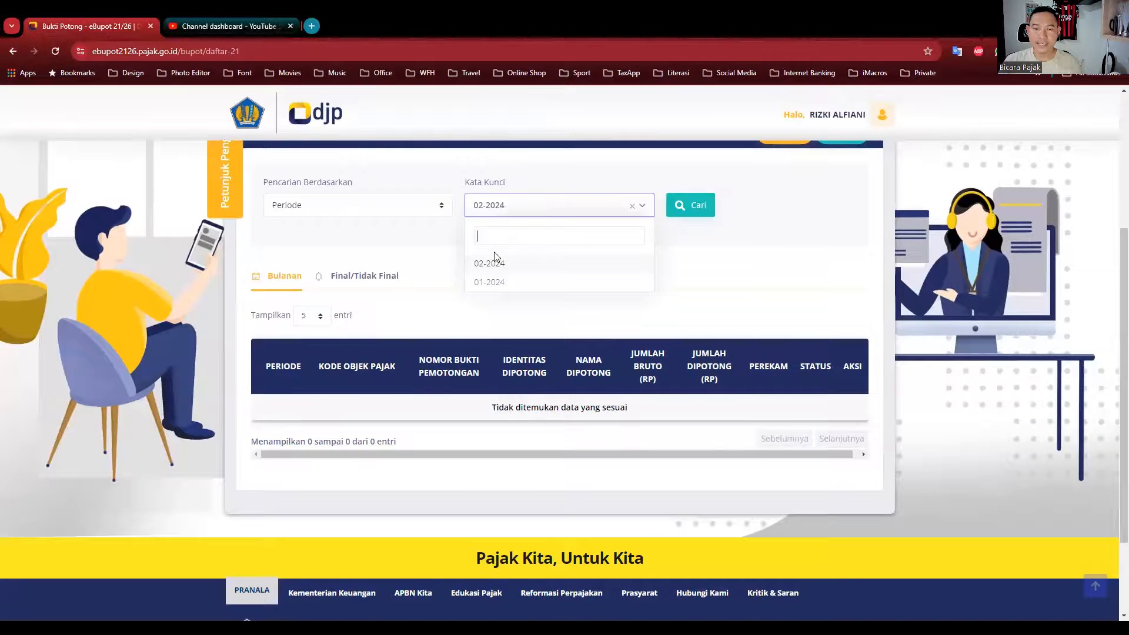
pyautogui.click(488, 282)
pyautogui.click(693, 206)
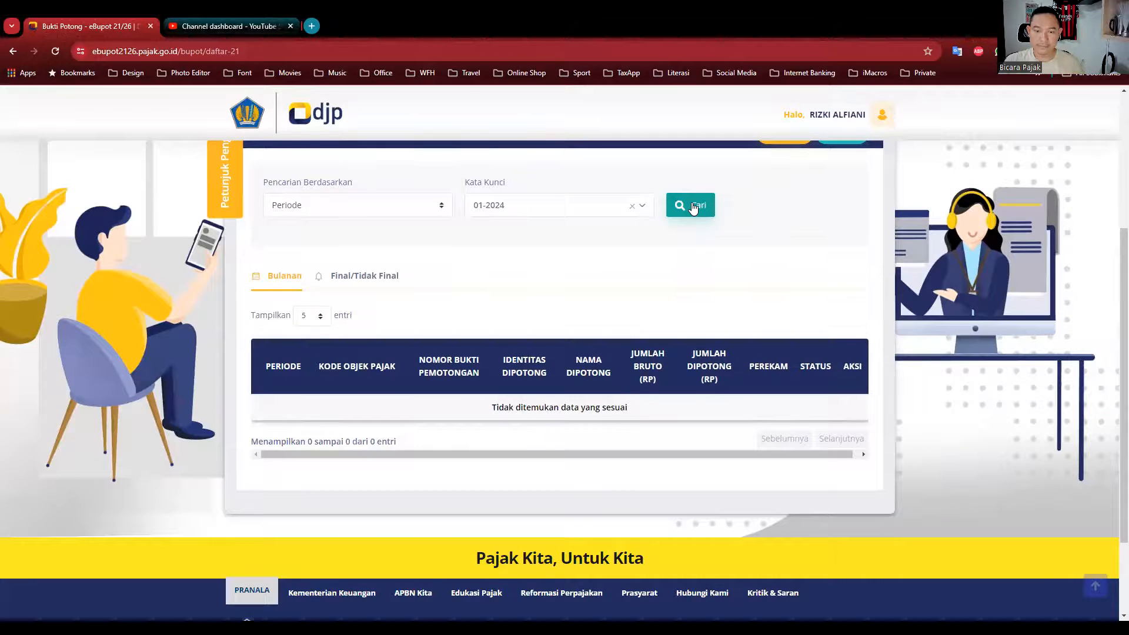
# Step: Show the Final/Tidak Final list and bring all row actions of the recorded 21-100-03 slip into view
pyautogui.scroll(1, 481, 354)
pyautogui.scroll(2, 481, 354)
pyautogui.click(348, 422)
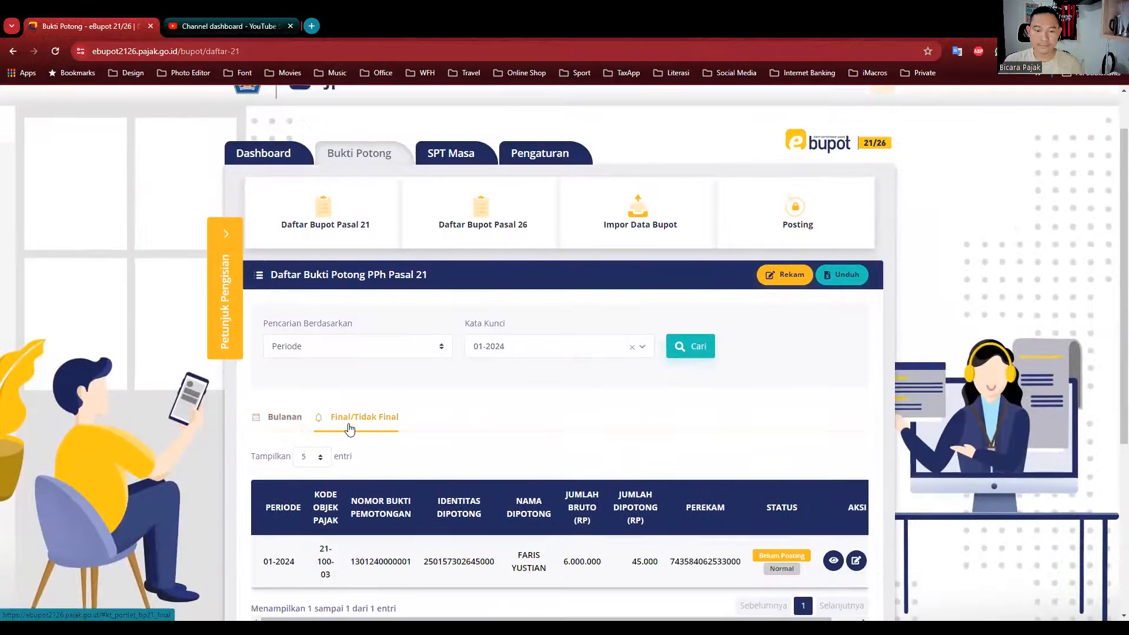
pyautogui.scroll(-2, 329, 376)
pyautogui.scroll(-1, 310, 344)
pyautogui.click(303, 312)
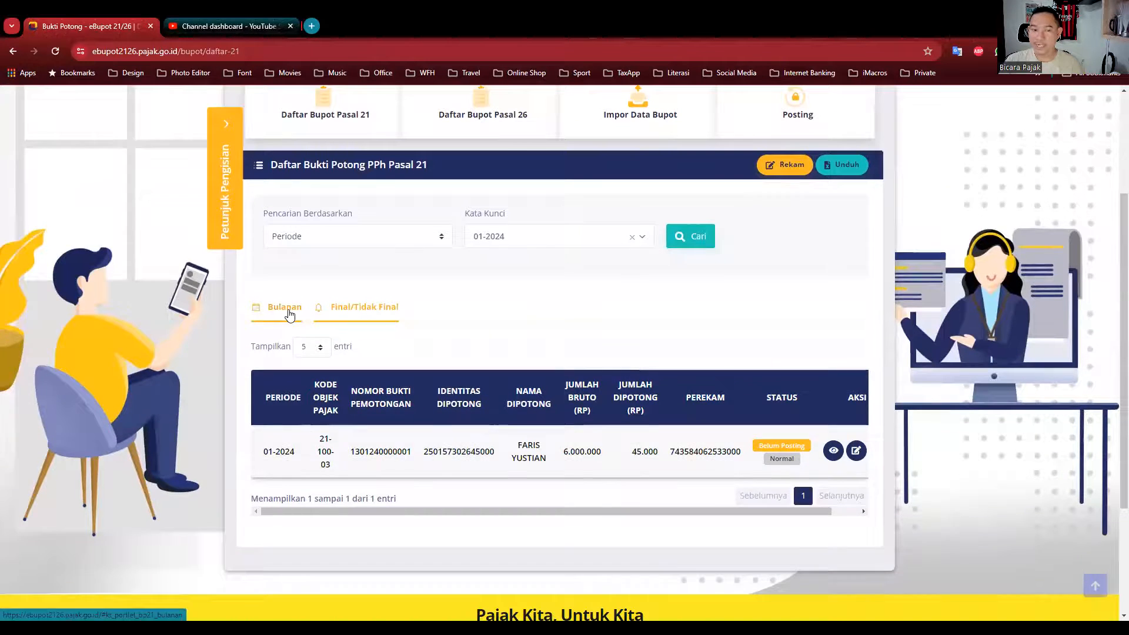
pyautogui.click(352, 309)
pyautogui.scroll(-3, 353, 318)
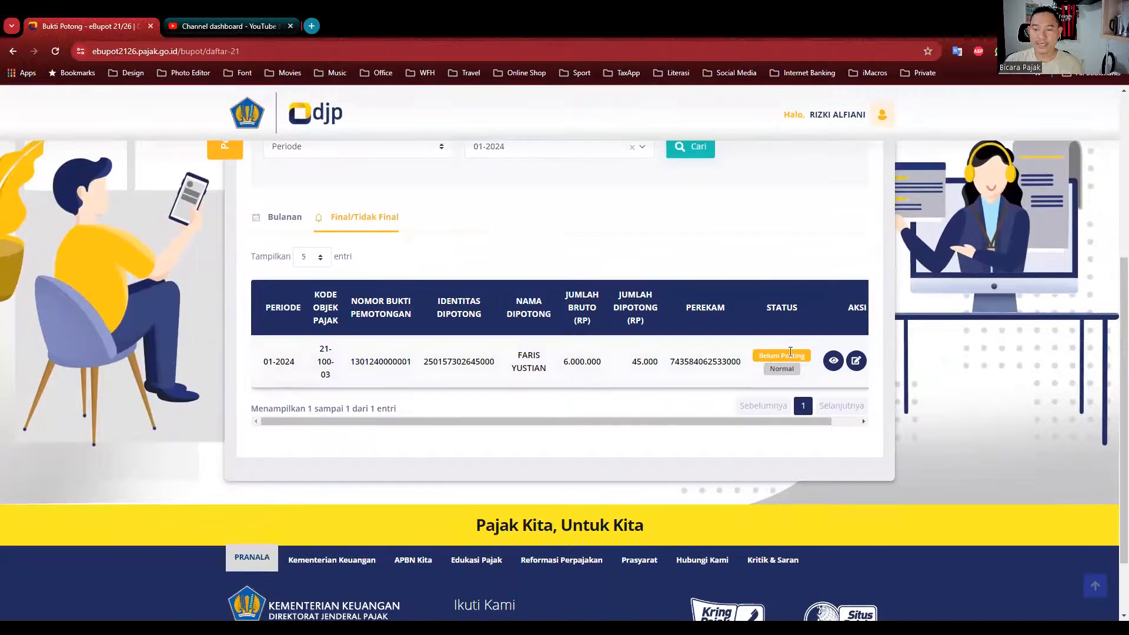
pyautogui.moveTo(782, 420); pyautogui.dragTo(808, 421)
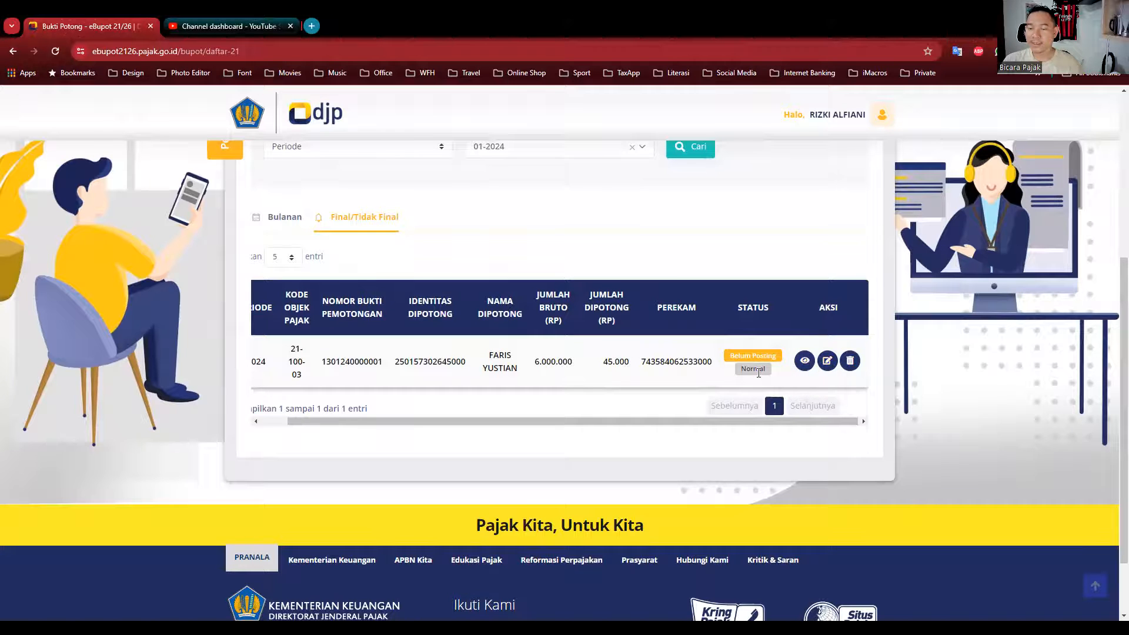
# Step: Preview the recorded slip's PDF, examine the recipient, income and tax details, and close the preview
pyautogui.scroll(1, 757, 382)
pyautogui.scroll(2, 759, 385)
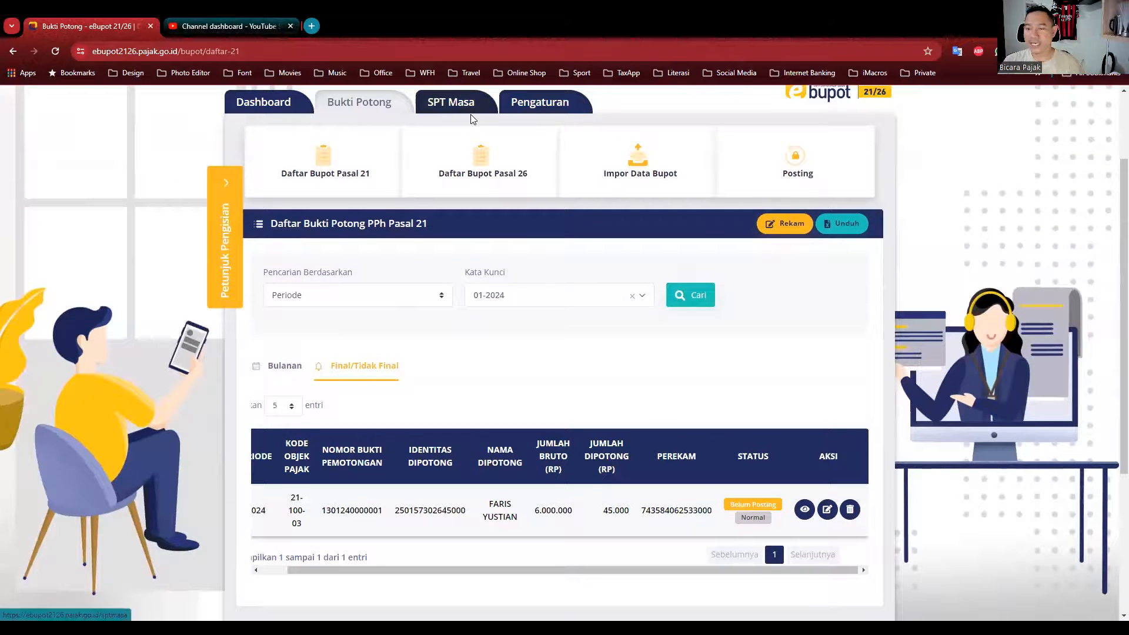
pyautogui.scroll(1, 758, 425)
pyautogui.scroll(-1, 760, 429)
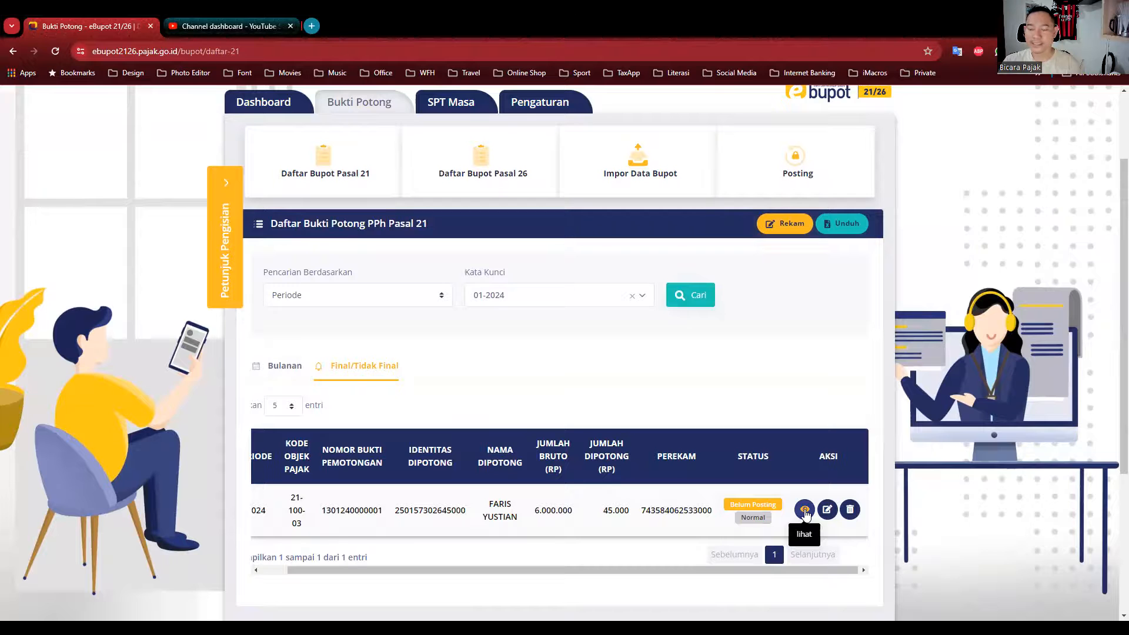
pyautogui.click(805, 512)
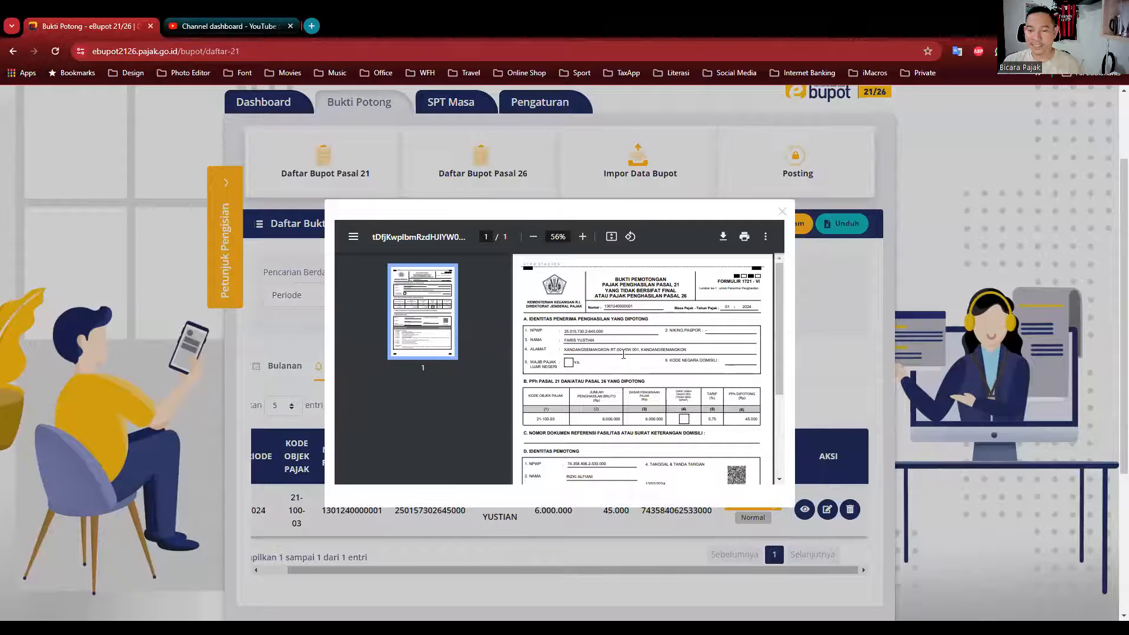
pyautogui.scroll(-1, 647, 352)
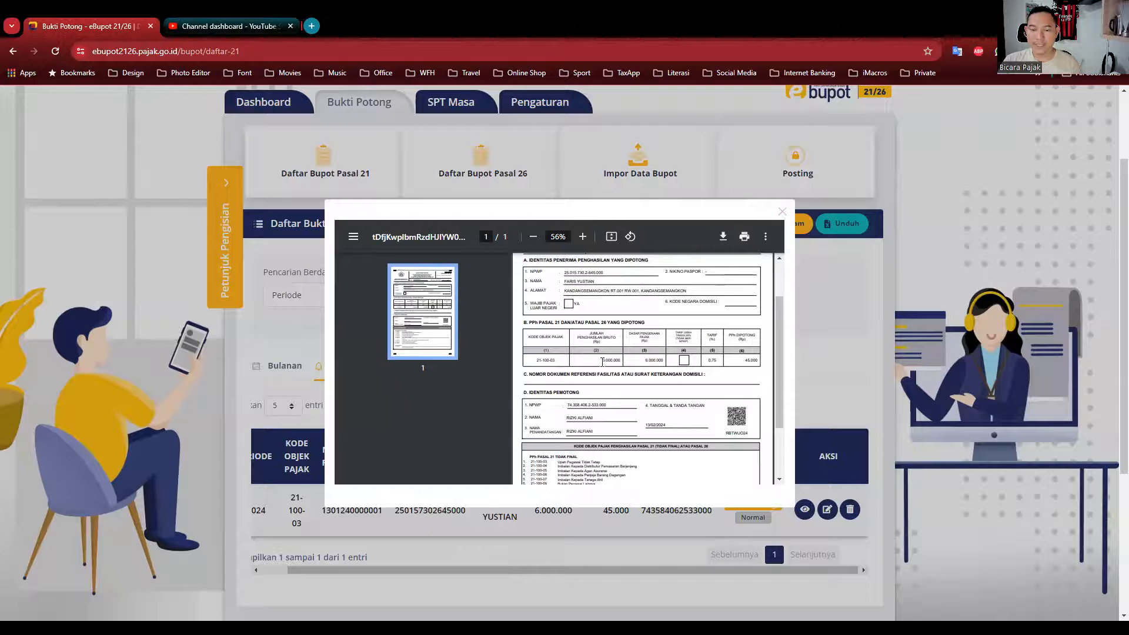
pyautogui.scroll(1, 602, 362)
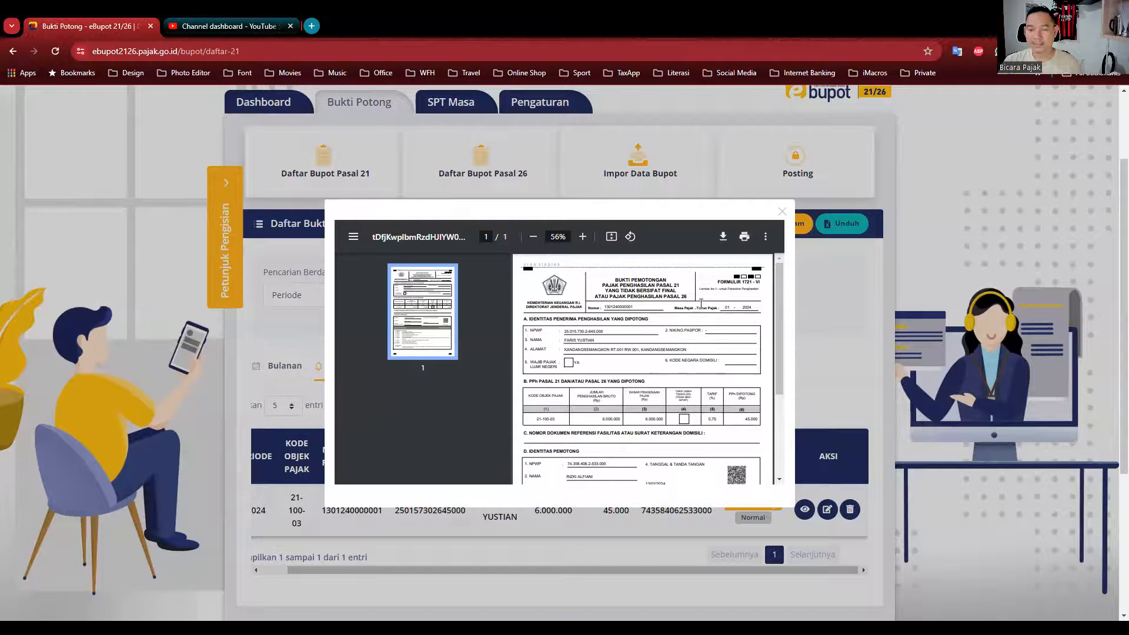
pyautogui.click(782, 211)
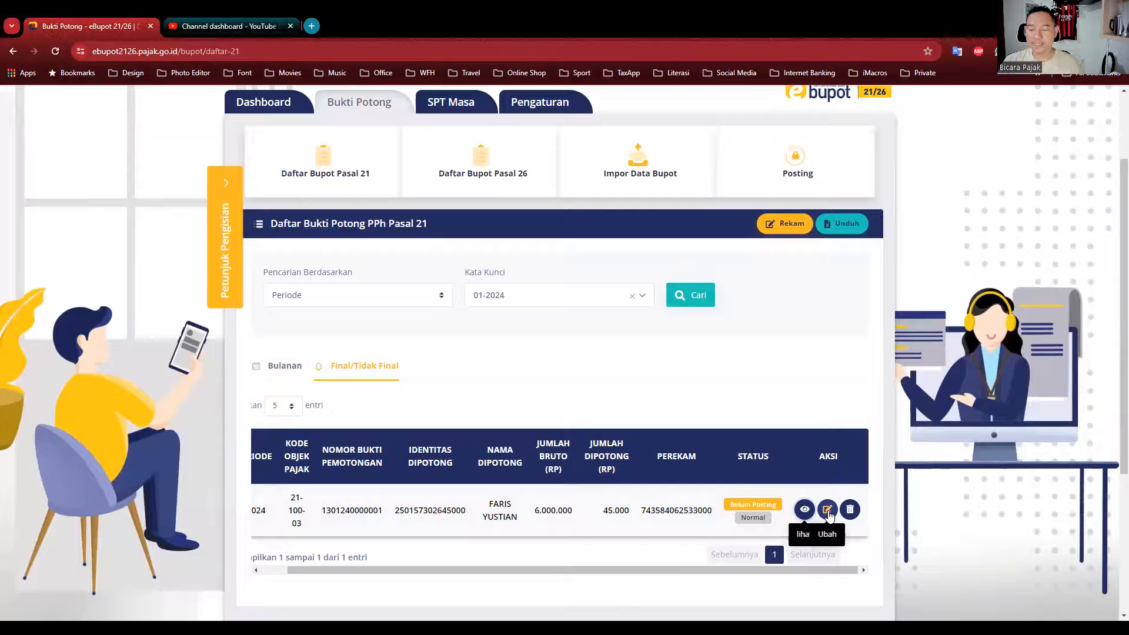
# Step: Open the recorded slip for editing, confirm the change request and review its identity and calculation sections
pyautogui.click(828, 510)
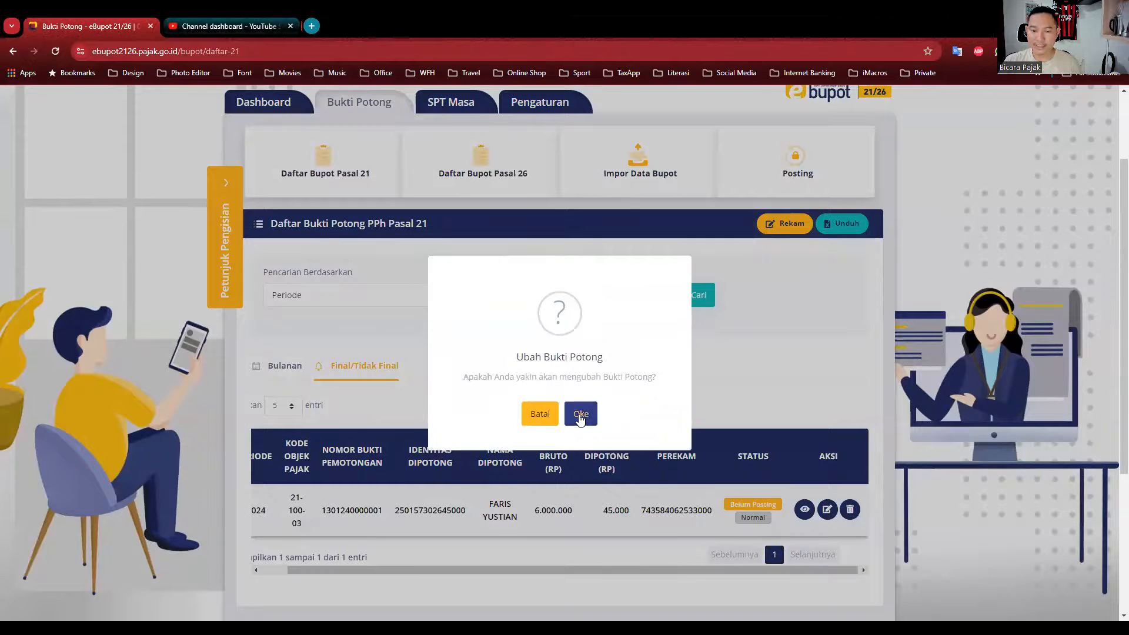
pyautogui.click(580, 415)
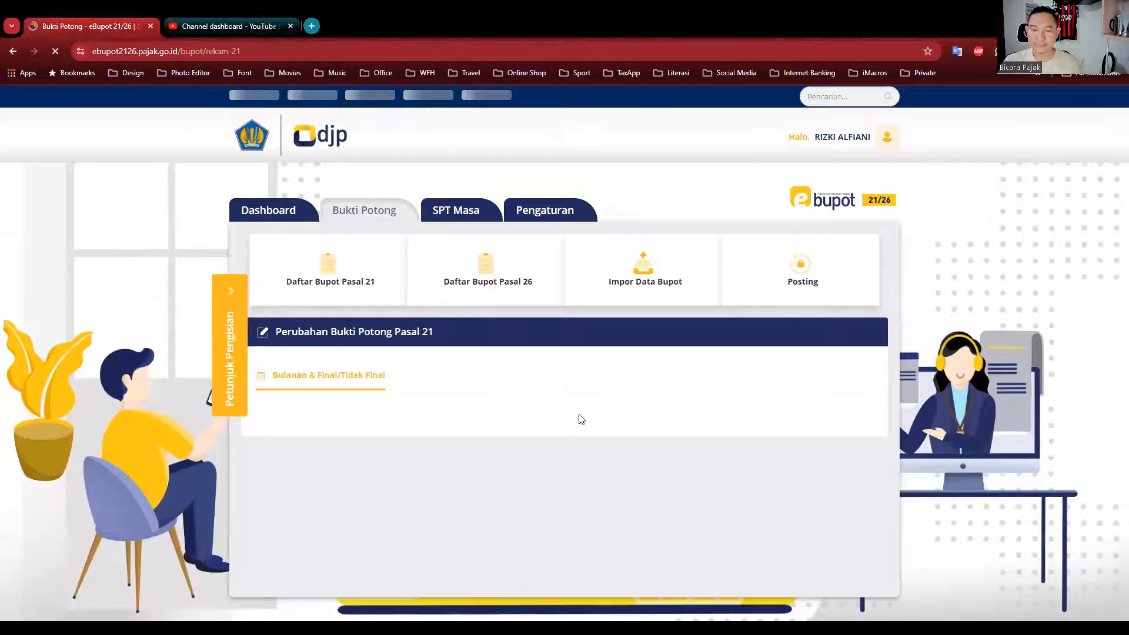
pyautogui.scroll(-8, 580, 419)
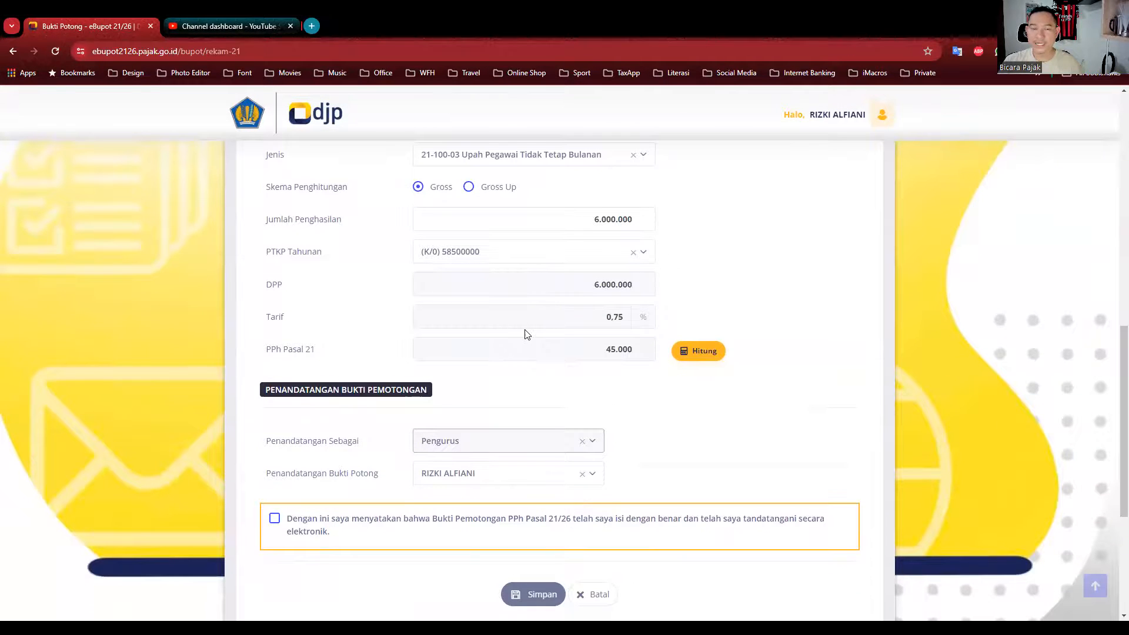
pyautogui.scroll(6, 527, 334)
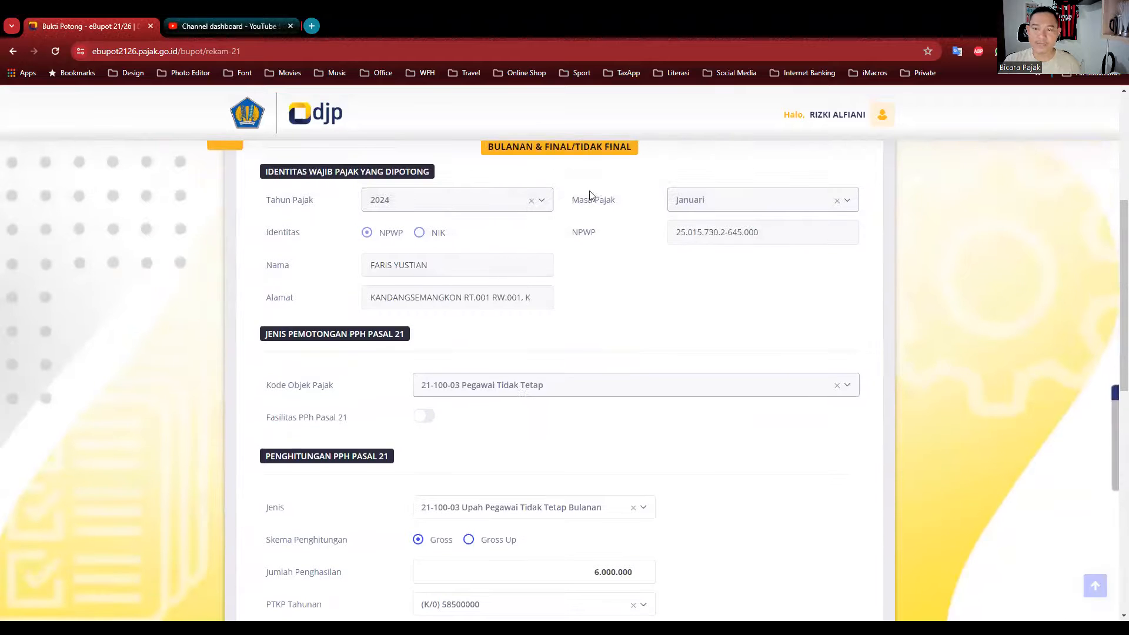
pyautogui.scroll(-6, 590, 305)
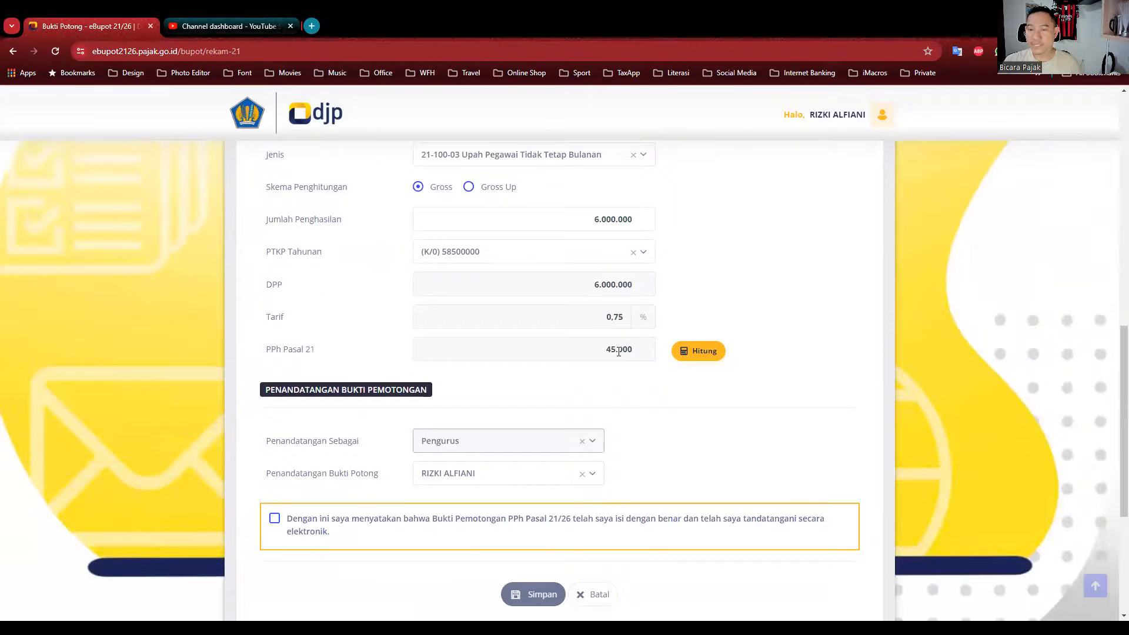
# Step: Change Jumlah Penghasilan to 7.000.000 and recalculate the PPh Pasal 21
pyautogui.moveTo(586, 220); pyautogui.dragTo(680, 224)
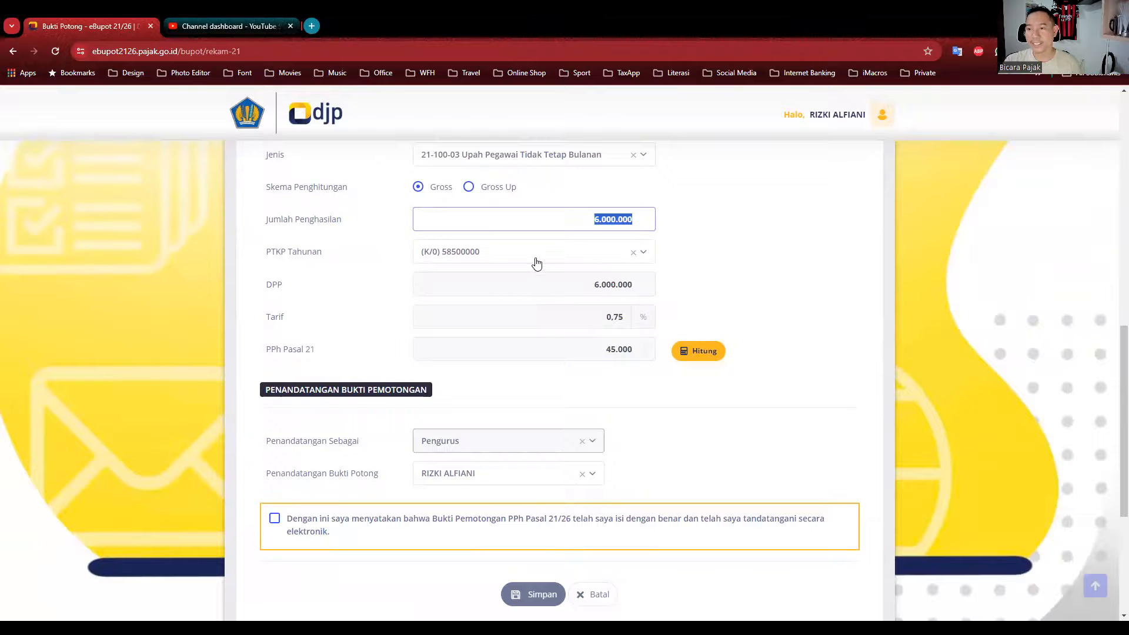
pyautogui.click(600, 220)
pyautogui.press('BackSpace')
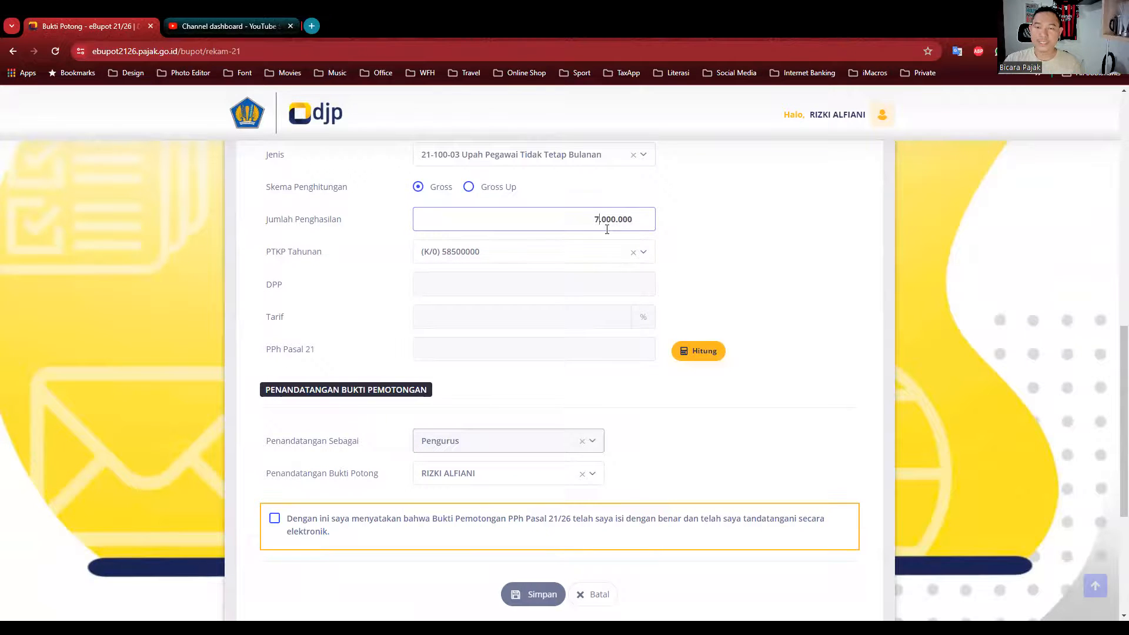
pyautogui.click(707, 349)
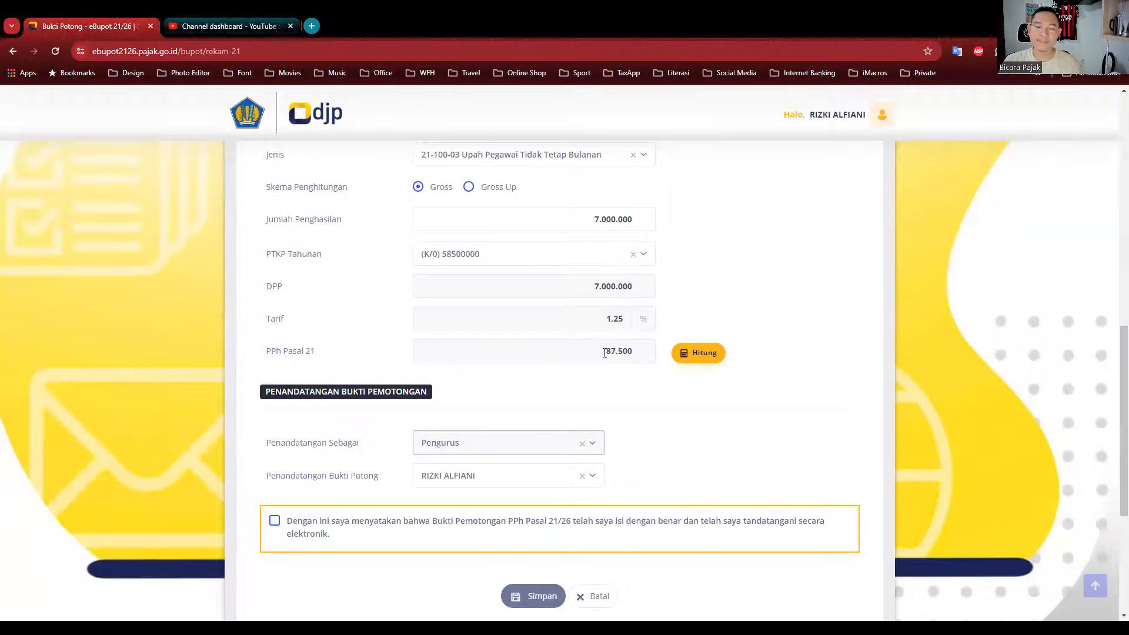
# Step: Accept the declaration that the slip is correct and electronically signed, save the edited slip, and acknowledge the save
pyautogui.click(275, 521)
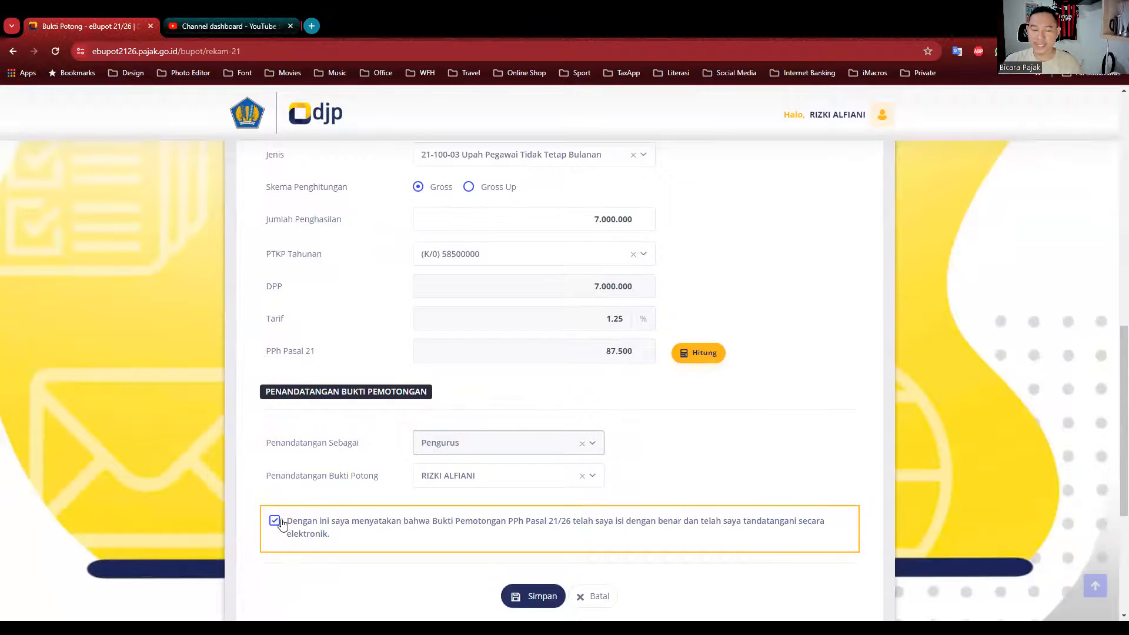
pyautogui.scroll(-1, 295, 526)
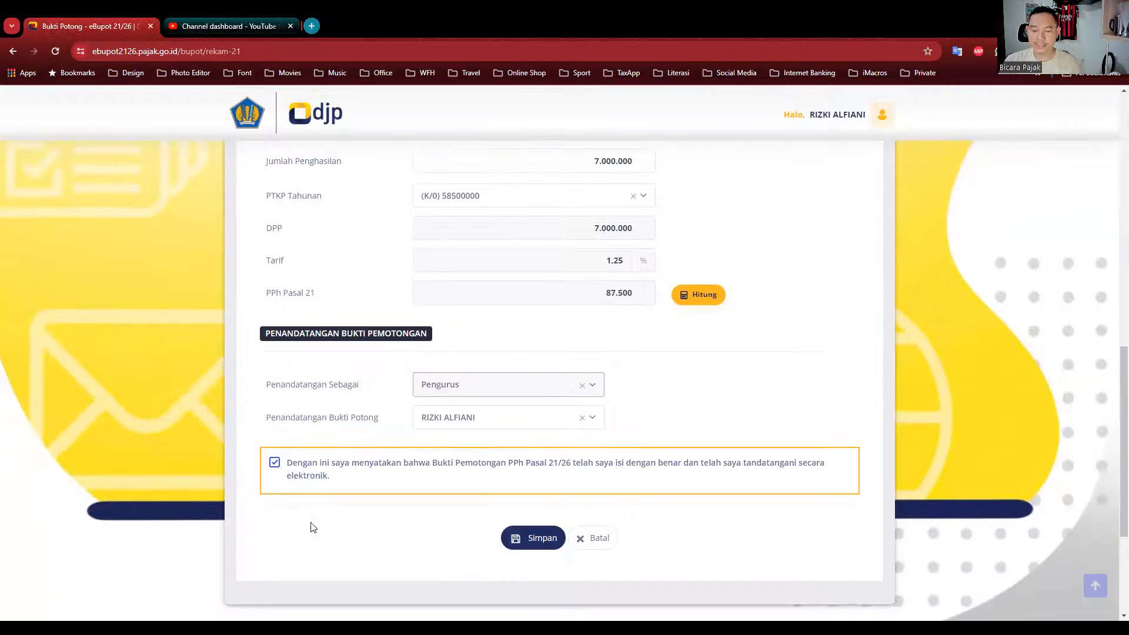
pyautogui.click(529, 537)
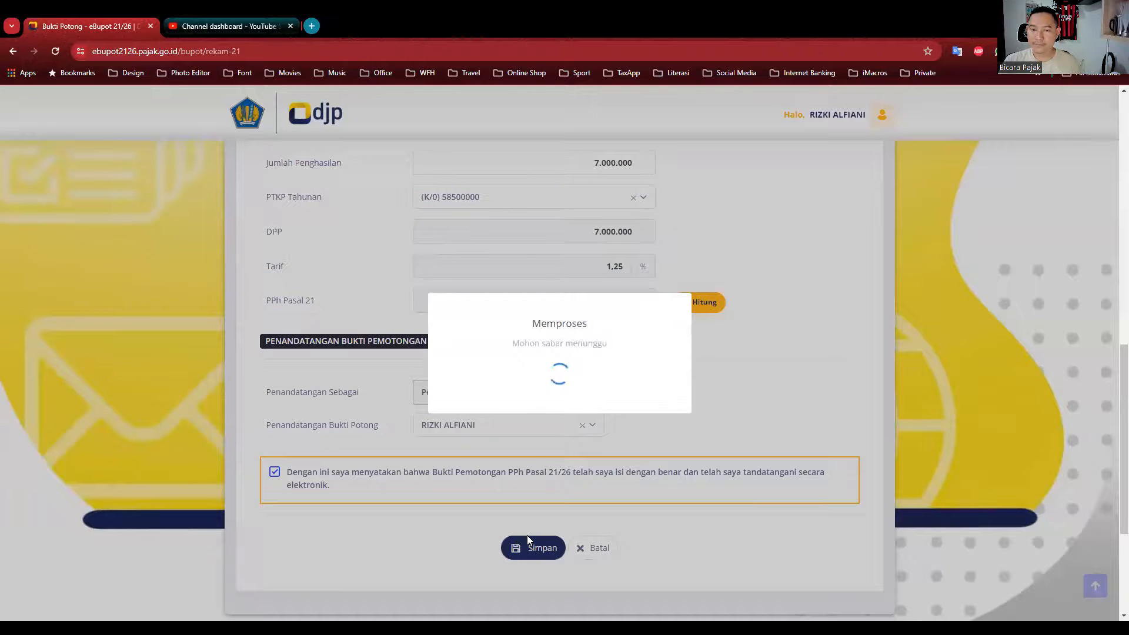
pyautogui.click(558, 411)
# Step: Search the PPh Pasal 21 slips for period 01-2024 and show the edited slip under Final/Tidak Final
pyautogui.scroll(-4, 564, 421)
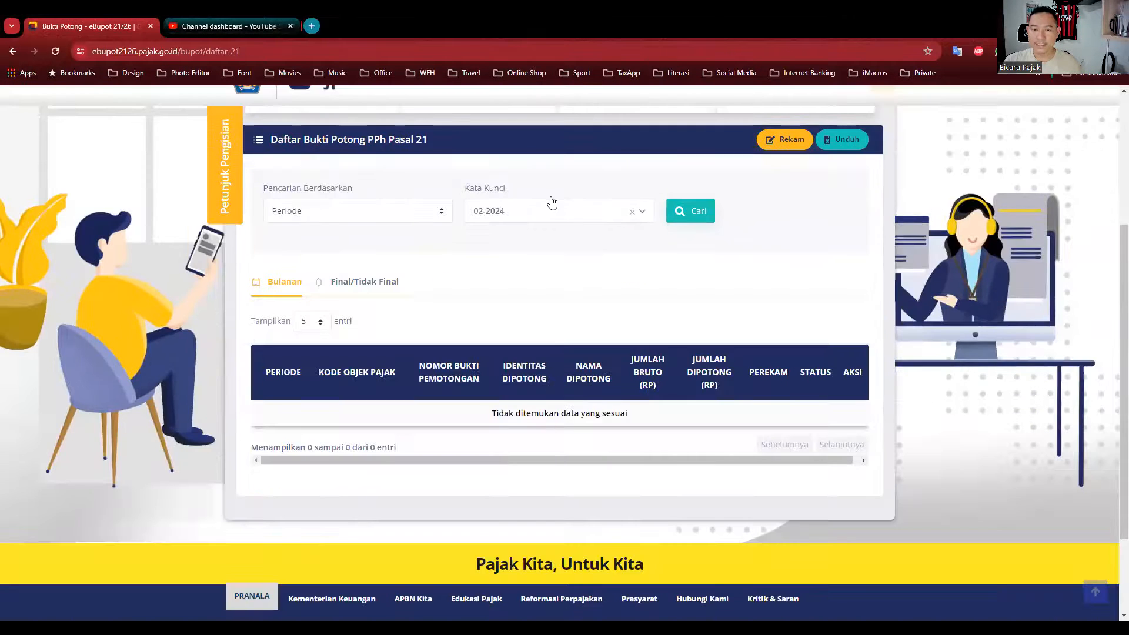
pyautogui.click(553, 197)
pyautogui.click(493, 274)
pyautogui.click(678, 198)
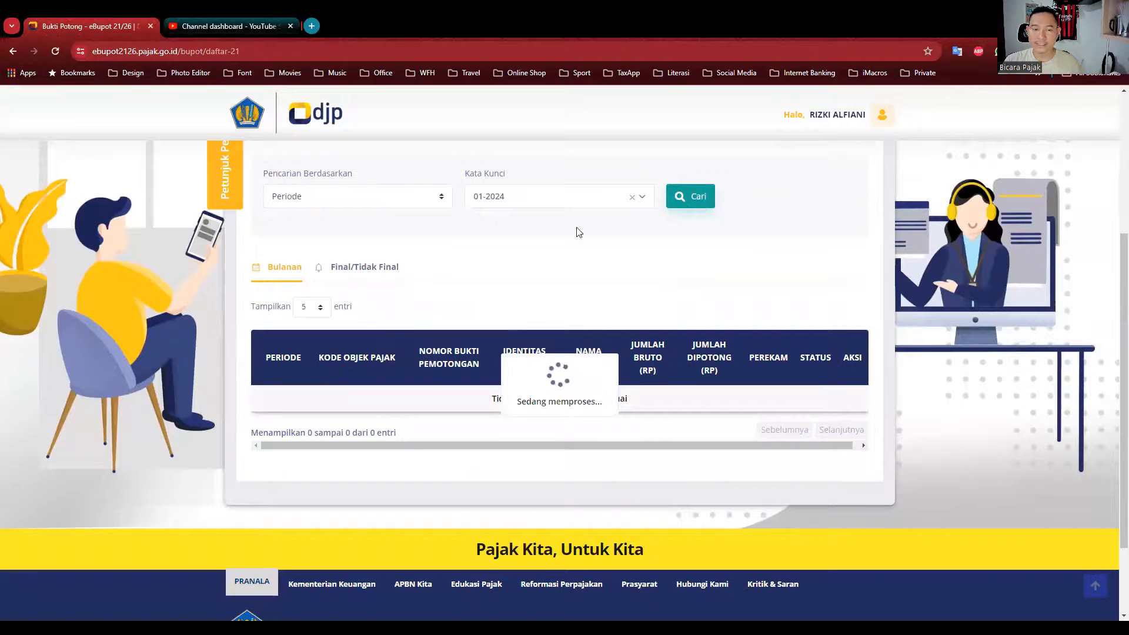
pyautogui.click(360, 267)
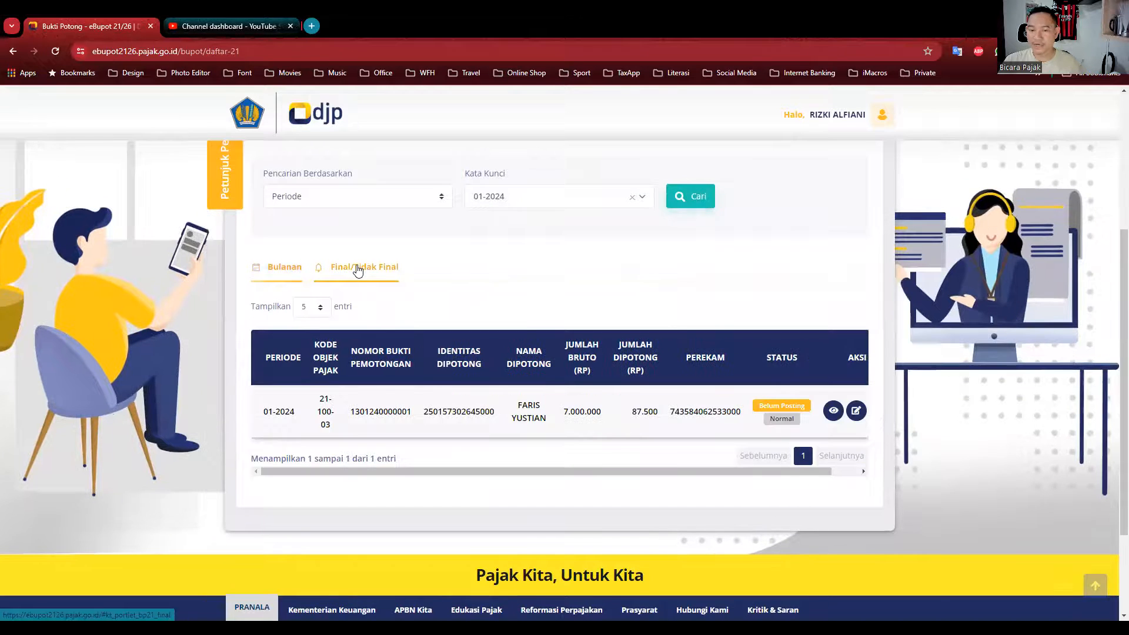
pyautogui.scroll(-1, 470, 375)
pyautogui.scroll(-1, 470, 375)
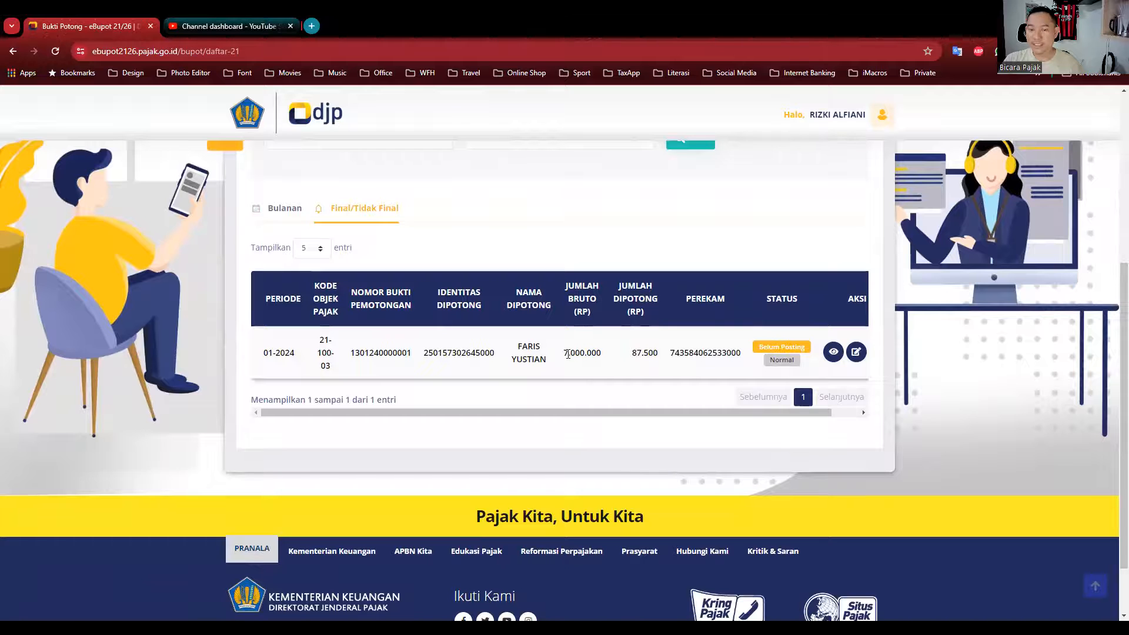
# Step: Delete the unposted 21-100-03 slip from the list and confirm the deletion
pyautogui.moveTo(723, 413); pyautogui.dragTo(749, 412)
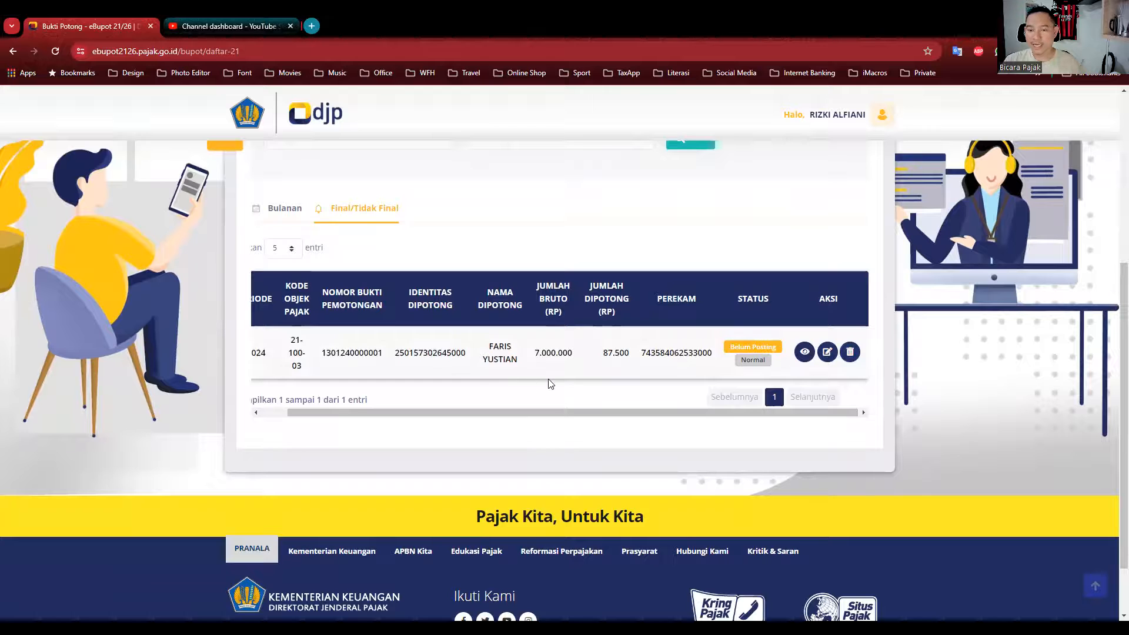
pyautogui.click(852, 352)
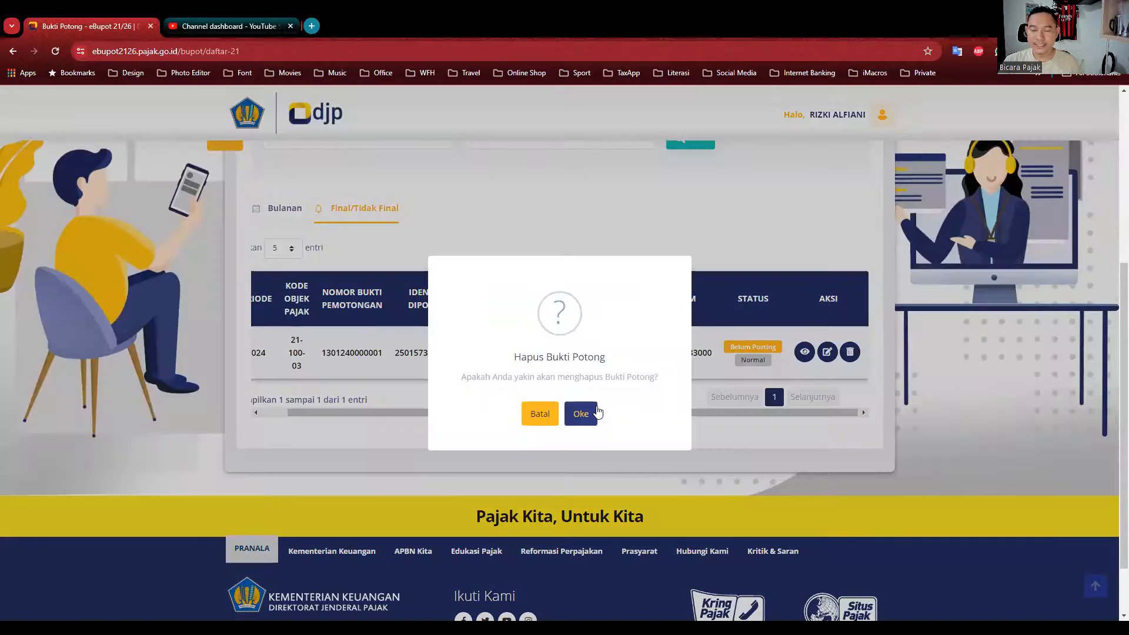
pyautogui.click(583, 414)
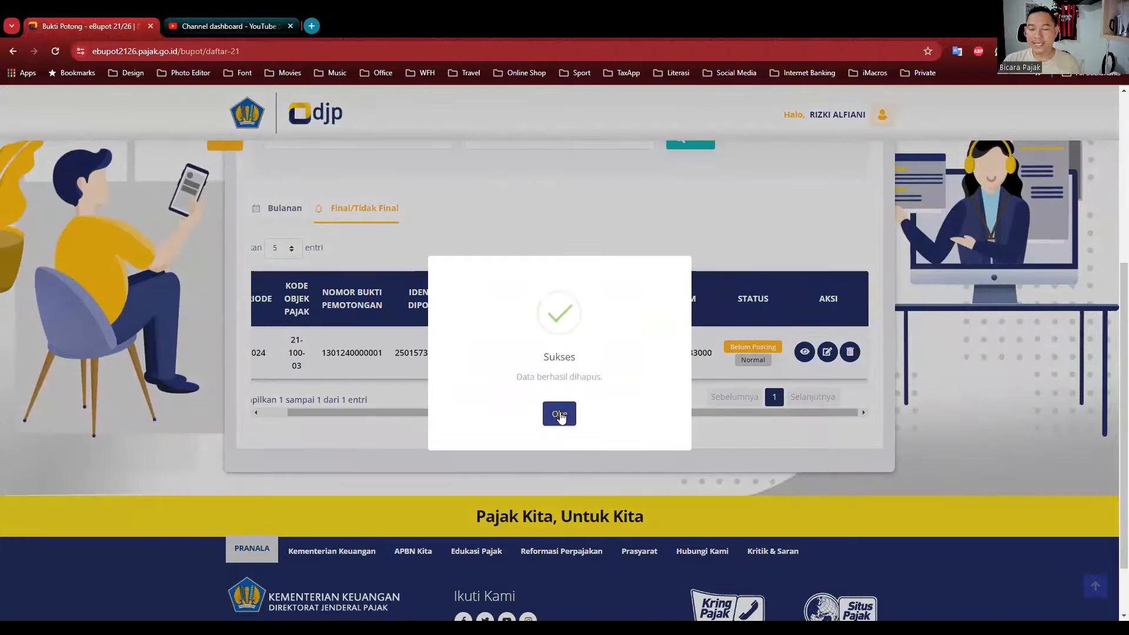
pyautogui.click(559, 414)
# Step: Search period 01-2024 again and examine the deleted slip's status and row actions in the Final/Tidak Final list
pyautogui.scroll(3, 597, 376)
pyautogui.click(547, 287)
pyautogui.click(488, 364)
pyautogui.click(700, 294)
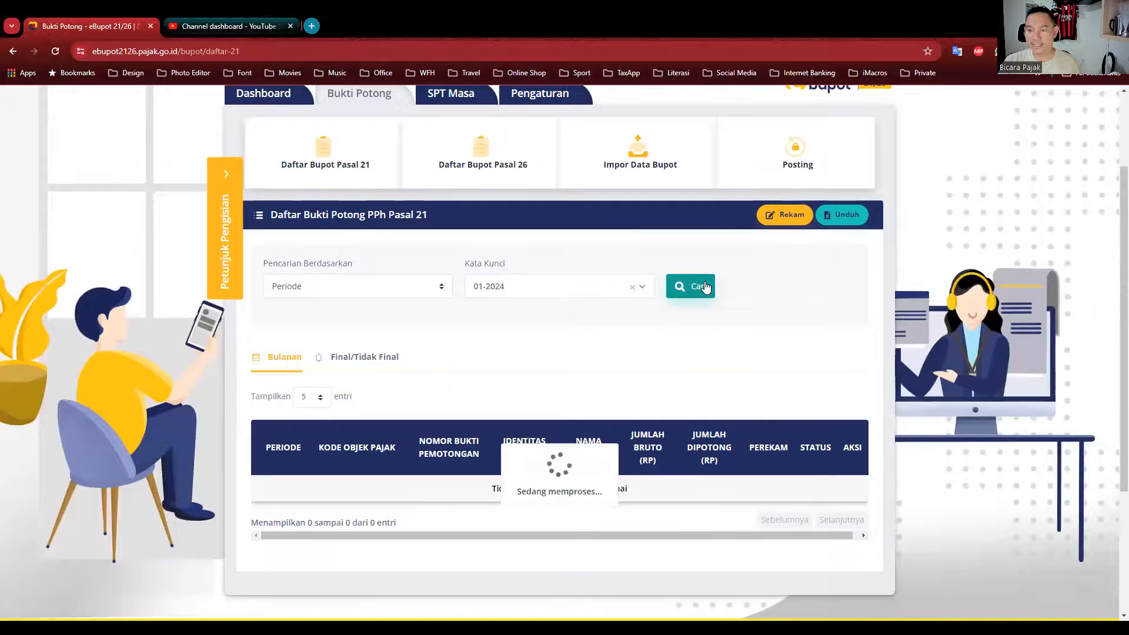
pyautogui.scroll(-2, 710, 353)
pyautogui.scroll(1, 710, 395)
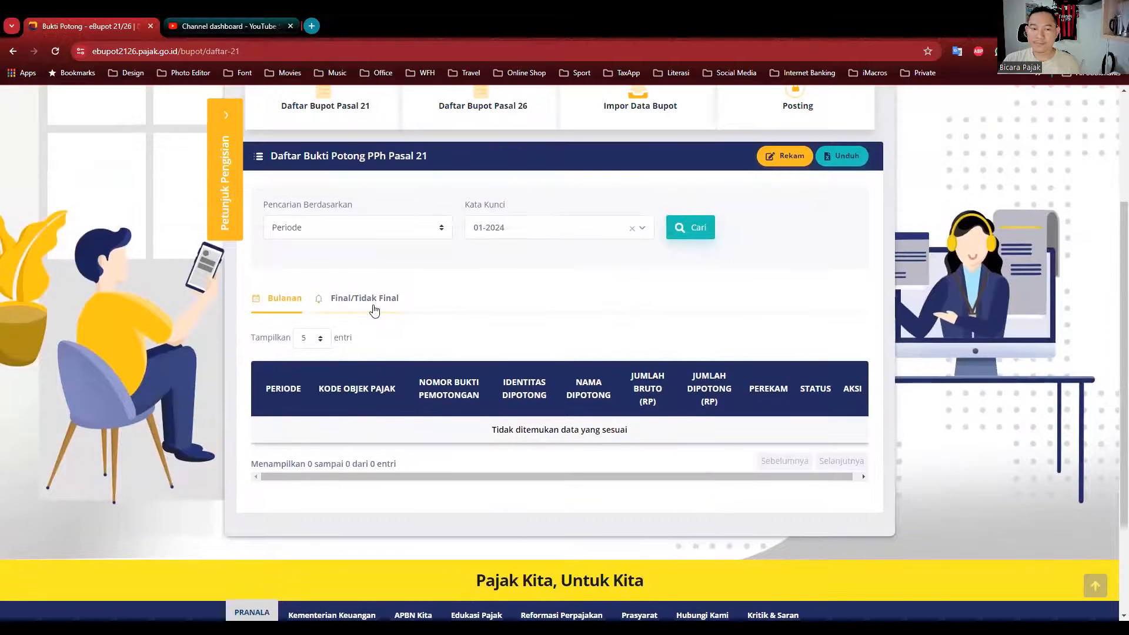
pyautogui.click(365, 298)
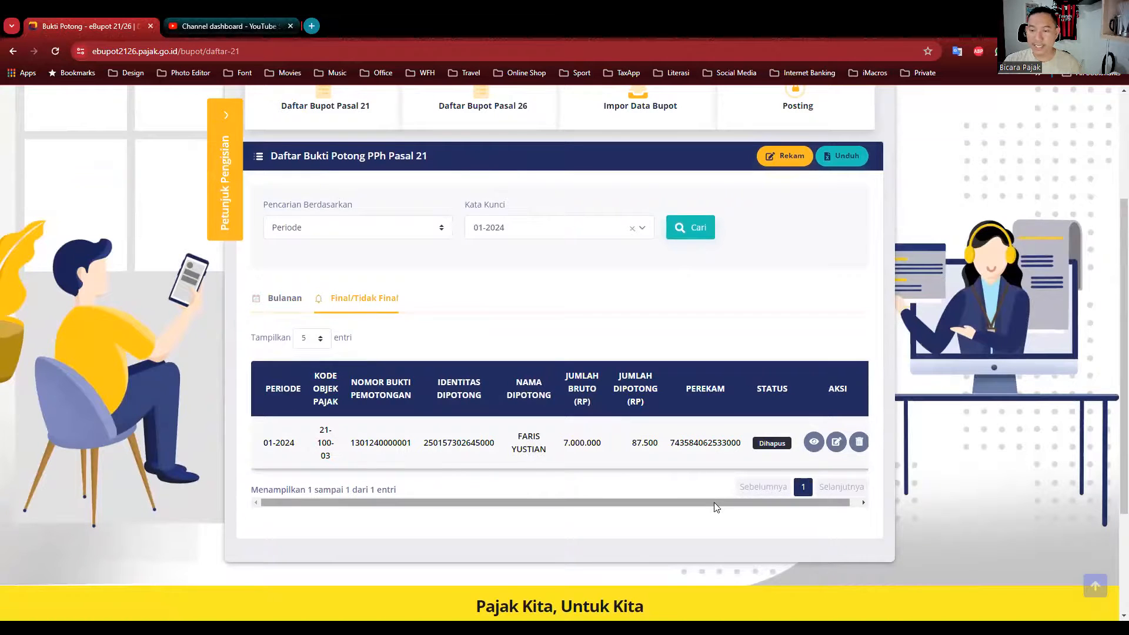
pyautogui.moveTo(716, 508); pyautogui.dragTo(745, 500)
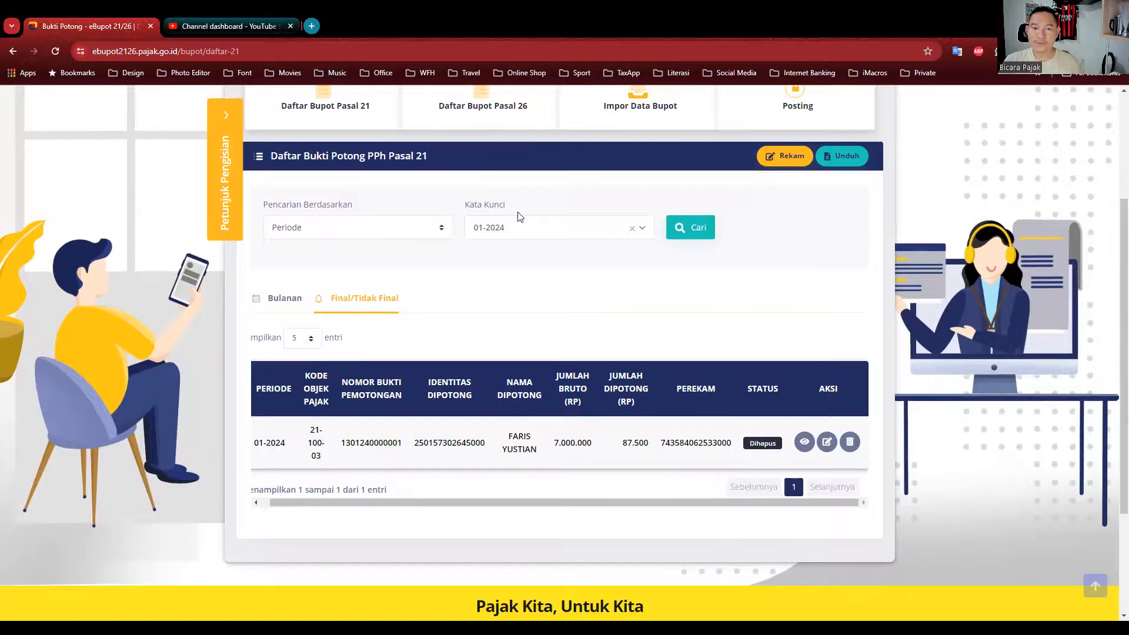
pyautogui.scroll(2, 520, 217)
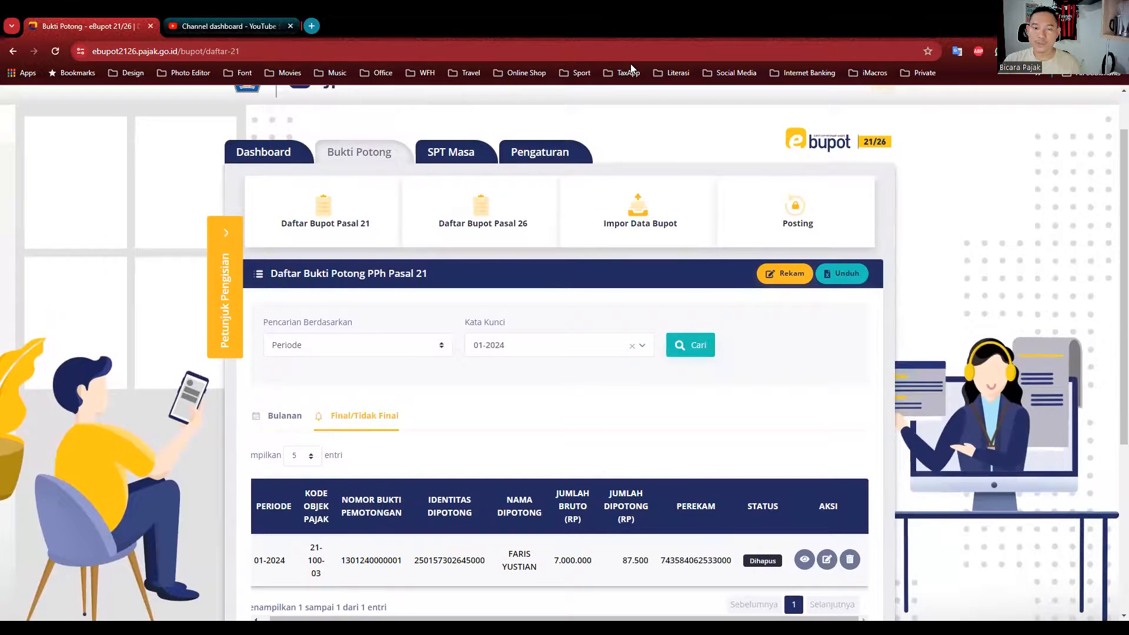